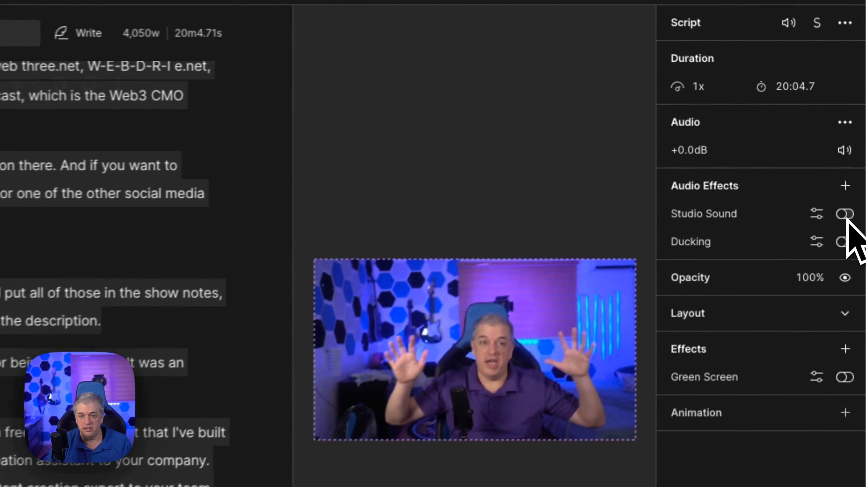
# - Try Studio Sound on the whole script, dismiss its four progress notifications, and switch the effect off
pyautogui.click(855, 141)
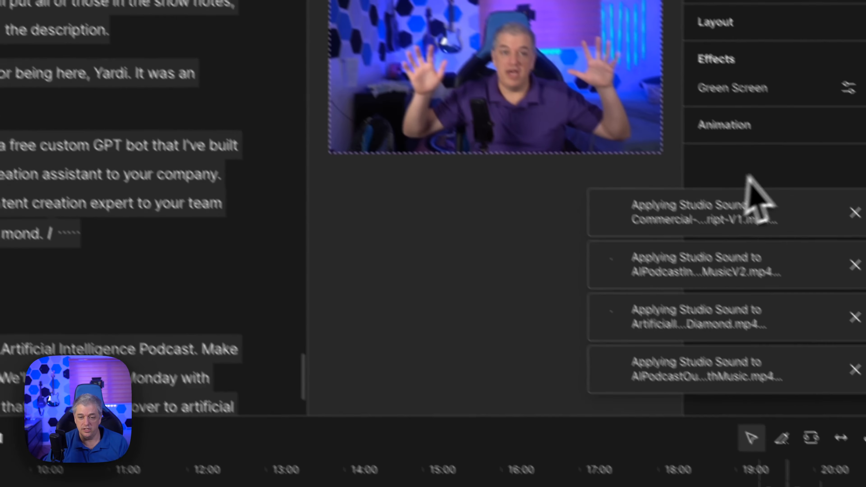
pyautogui.click(854, 212)
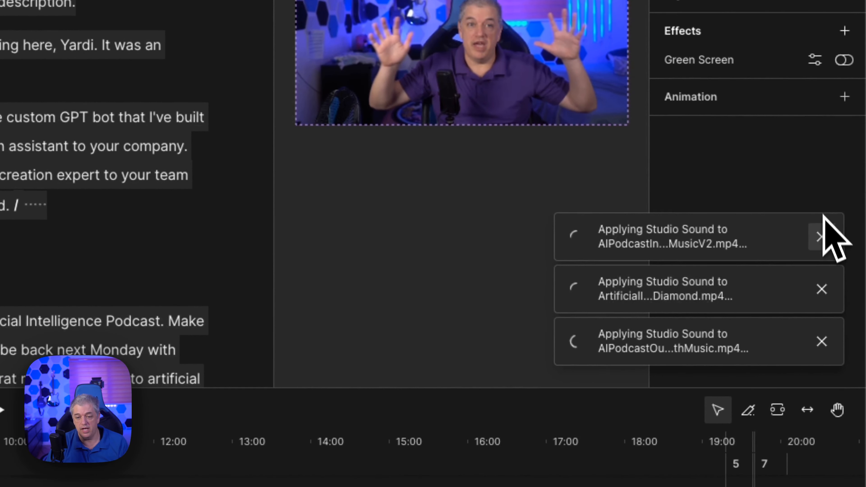
pyautogui.click(820, 236)
pyautogui.click(821, 289)
pyautogui.click(821, 341)
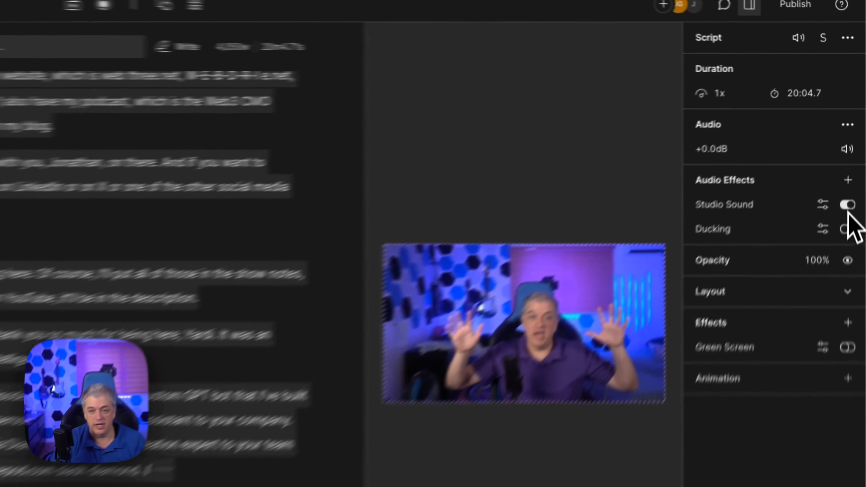
pyautogui.click(855, 141)
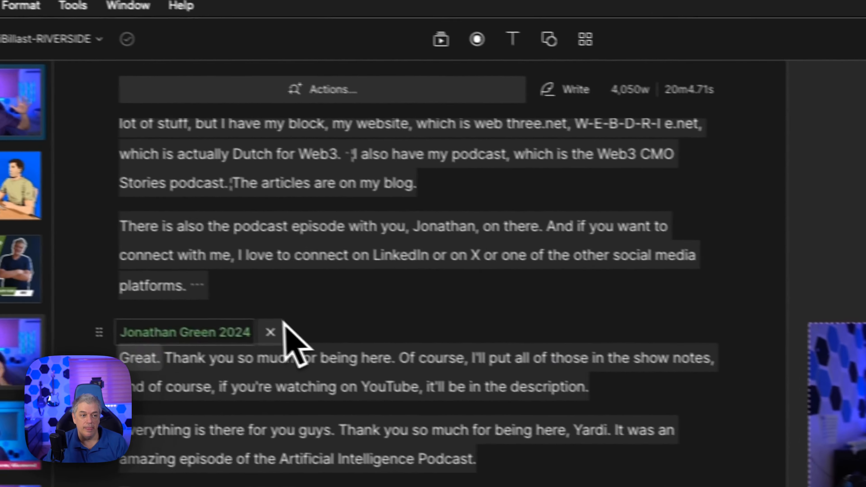
# - Check the script for filler words with the Remove filler words action and close the search results
pyautogui.click(300, 299)
pyautogui.press('super+a')
pyautogui.click(301, 298)
pyautogui.scroll(20, 323, 317)
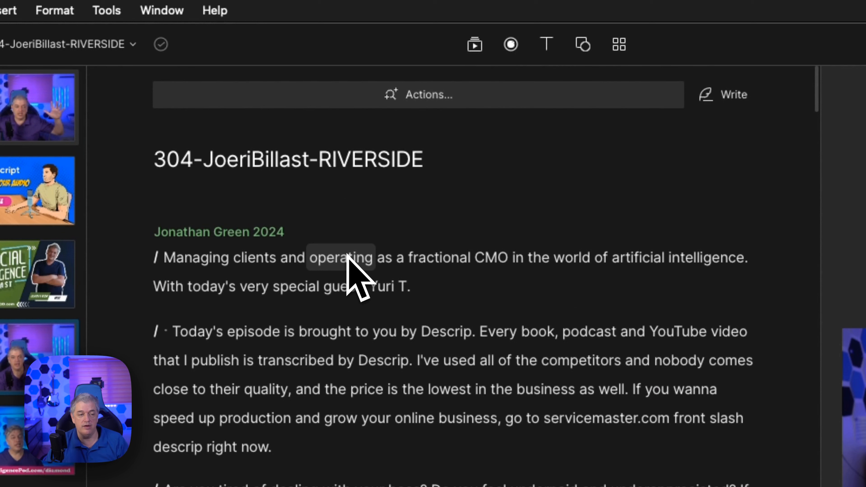
pyautogui.click(426, 93)
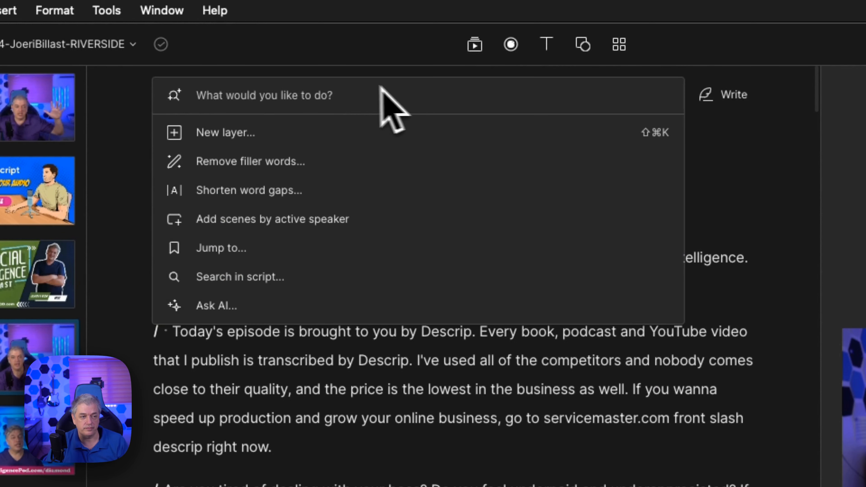
pyautogui.click(270, 162)
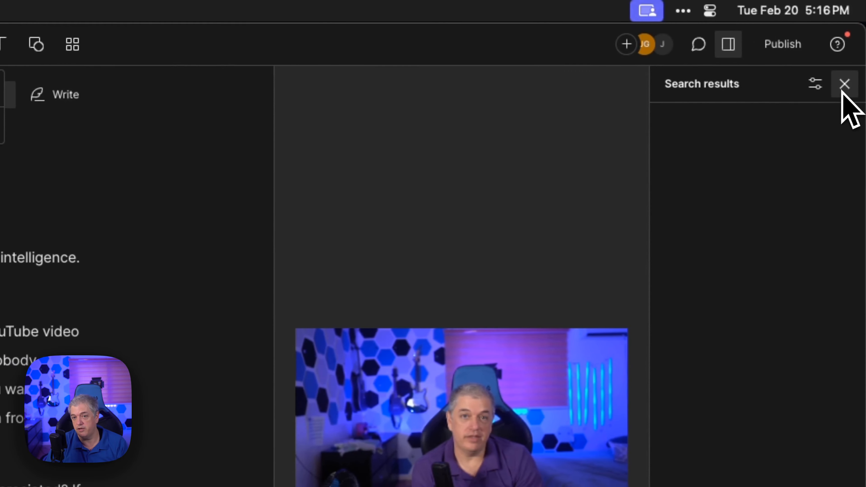
pyautogui.click(846, 84)
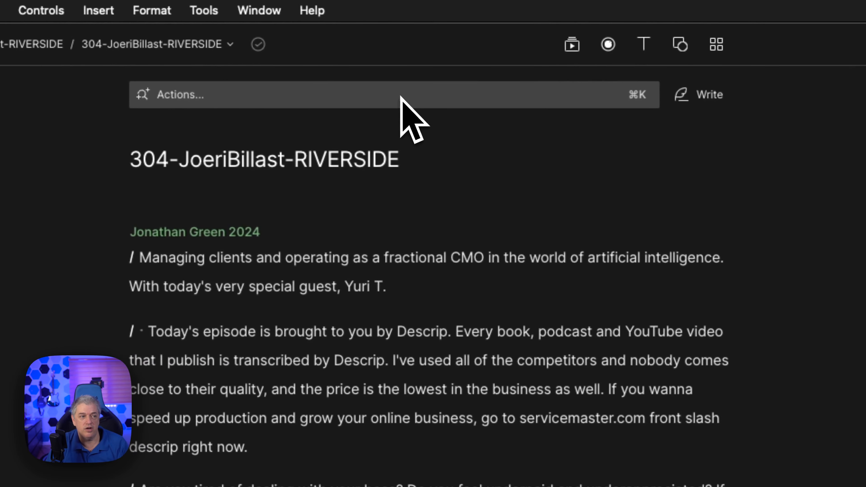
# - Ask the AI to find good clips in the script, requesting five options of around 30 seconds each
pyautogui.click(401, 97)
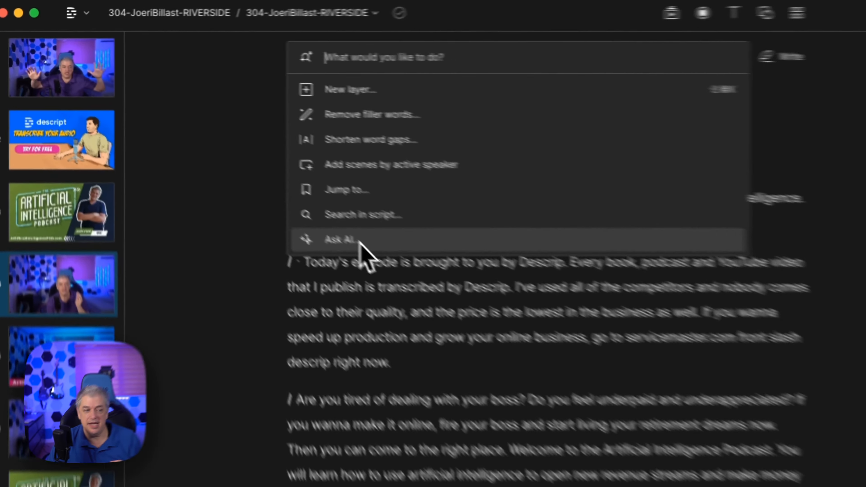
pyautogui.click(218, 155)
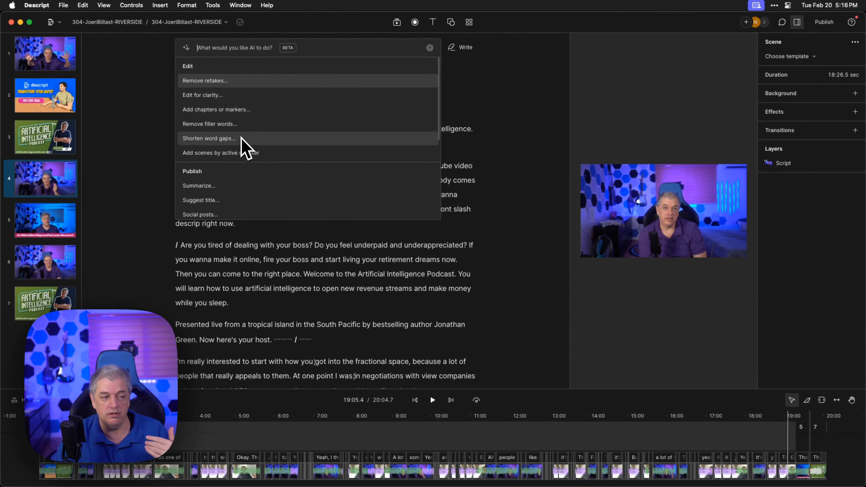
pyautogui.scroll(-3, 244, 139)
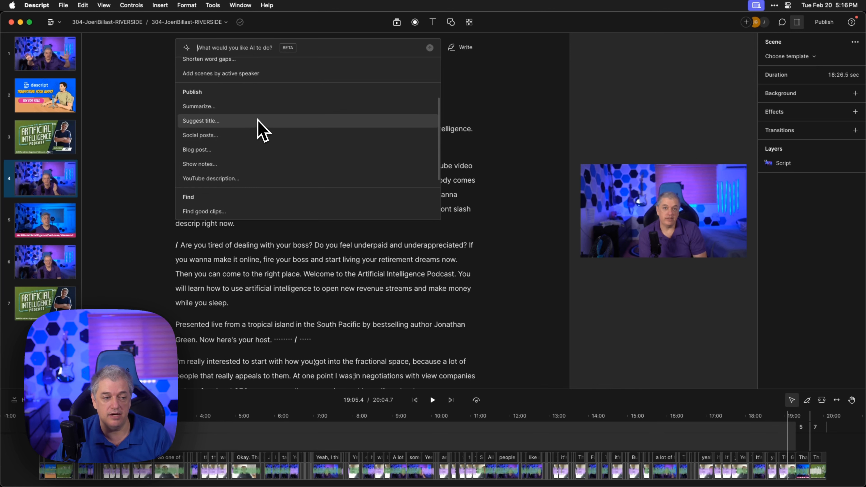
pyautogui.scroll(-3, 258, 120)
pyautogui.scroll(-1, 289, 131)
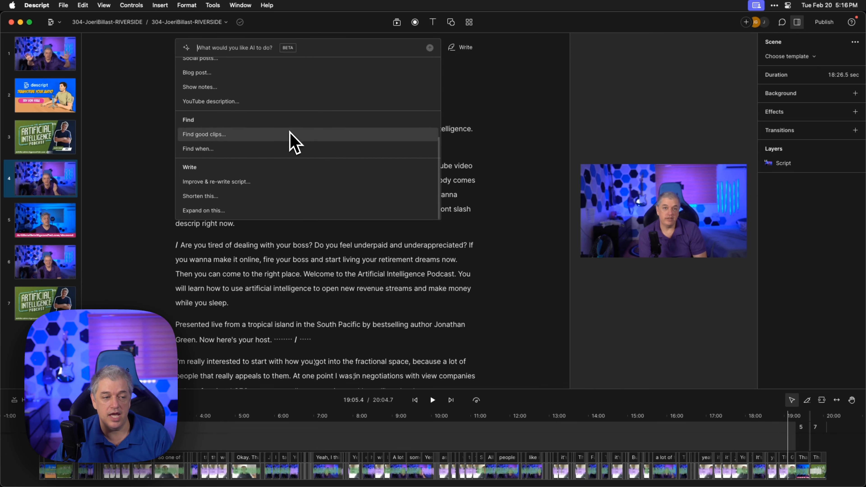
pyautogui.scroll(2, 305, 146)
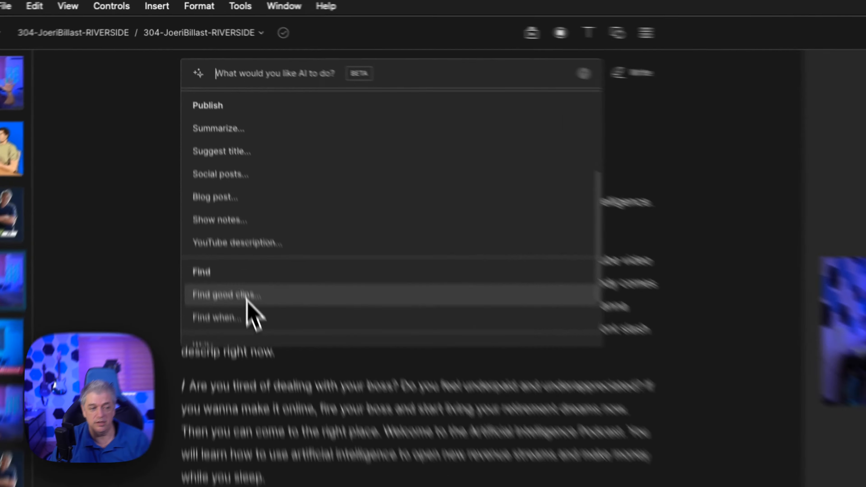
pyautogui.click(203, 189)
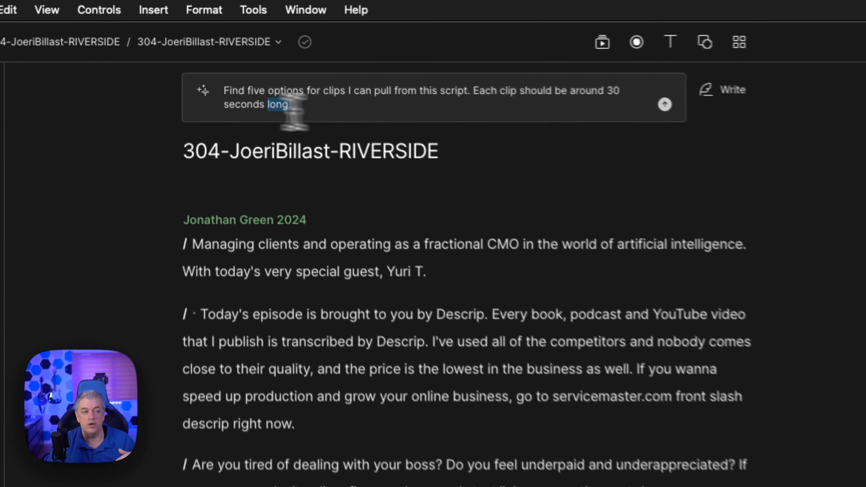
pyautogui.moveTo(233, 55); pyautogui.dragTo(205, 48)
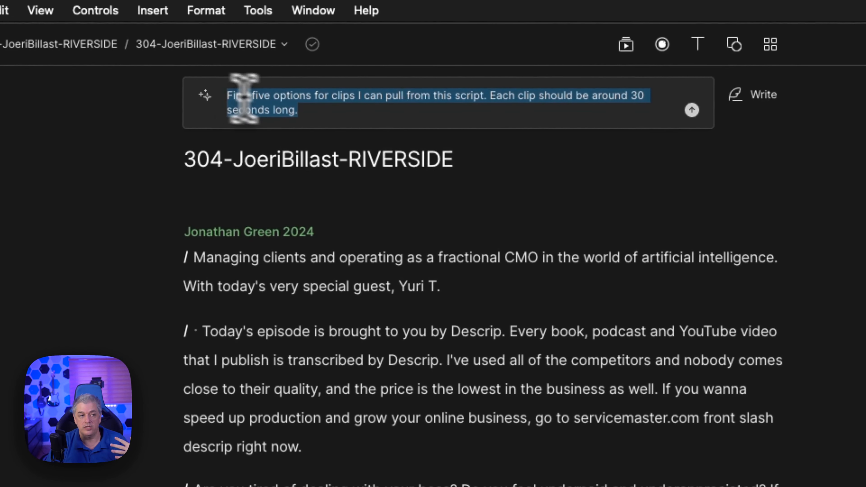
pyautogui.click(347, 110)
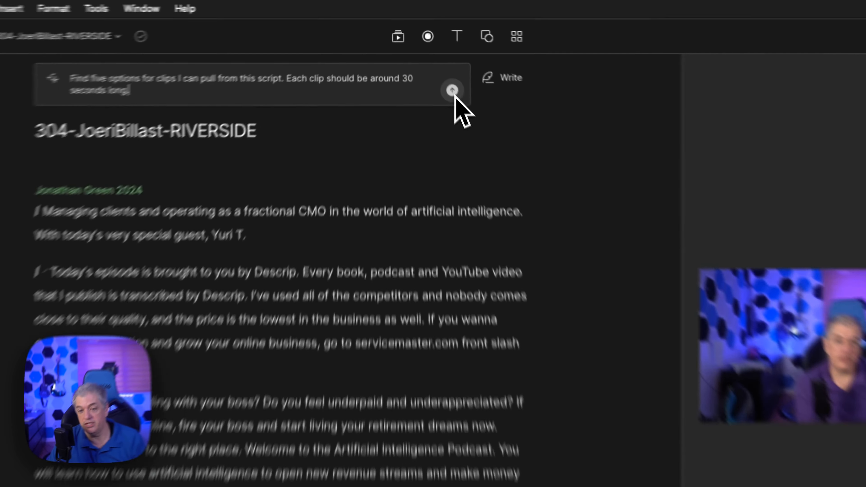
pyautogui.click(430, 56)
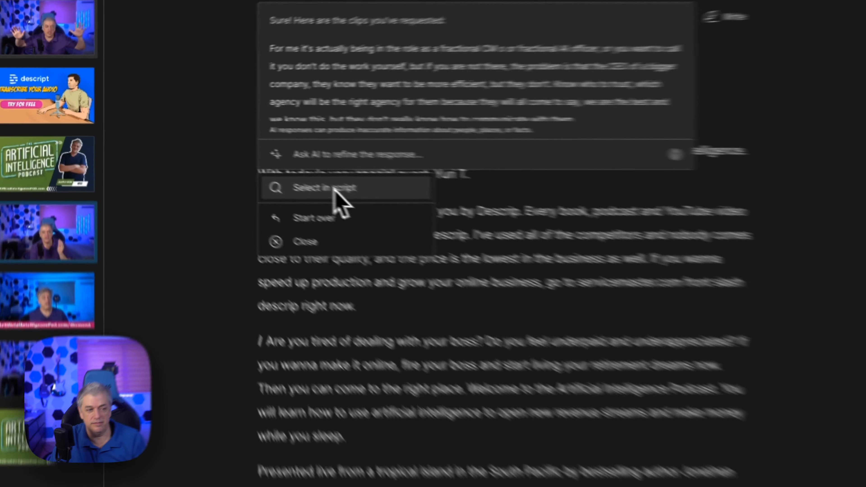
# - Select the AI-suggested clips in the script and review the first highlighted passage with its surrounding text
pyautogui.click(222, 152)
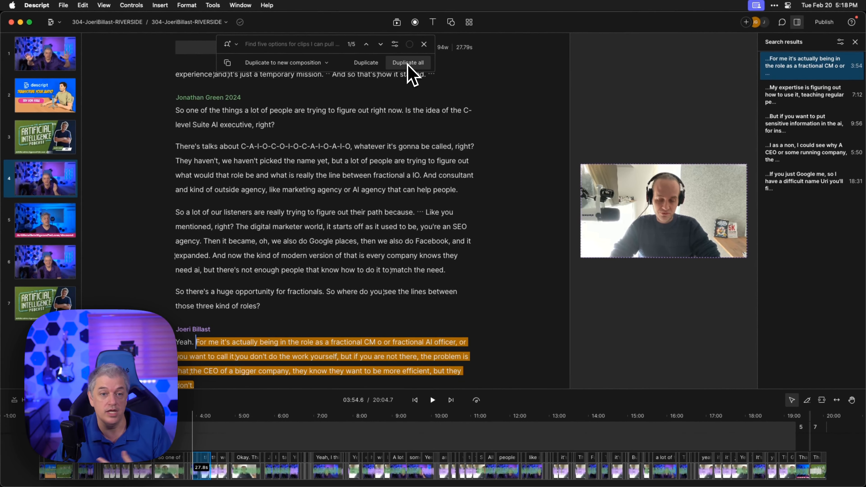
pyautogui.scroll(-3, 292, 235)
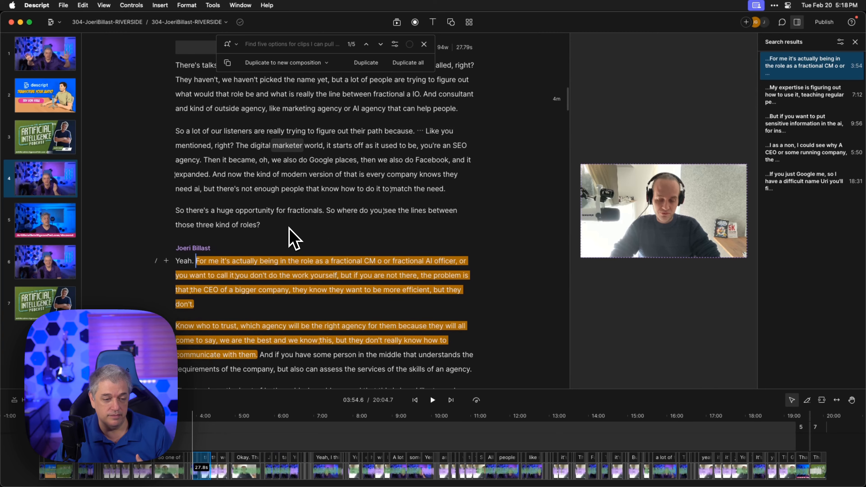
pyautogui.scroll(-2, 293, 238)
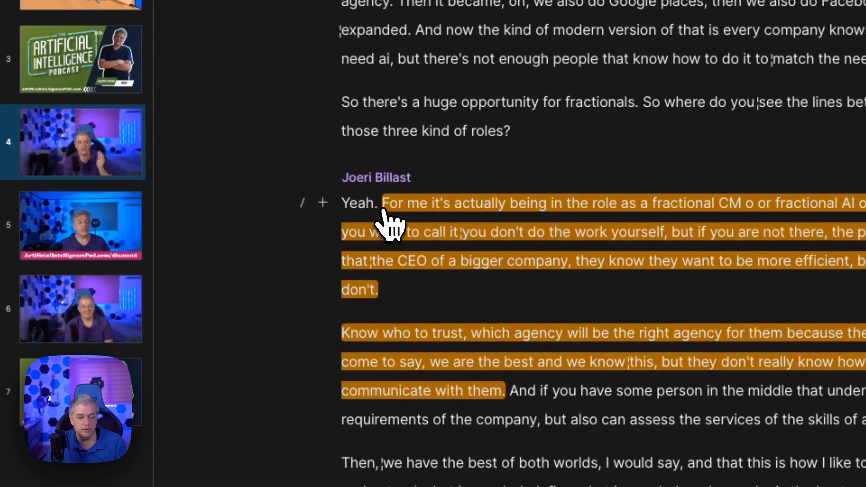
pyautogui.click(382, 209)
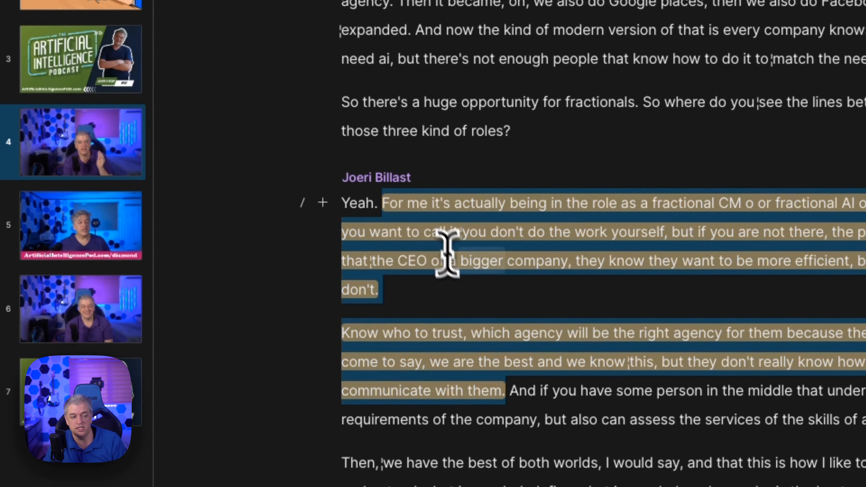
pyautogui.click(405, 292)
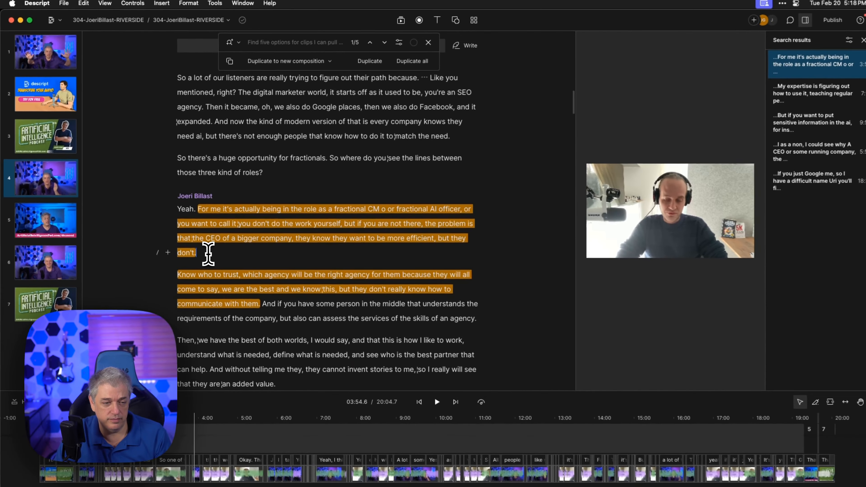
pyautogui.scroll(-3, 286, 189)
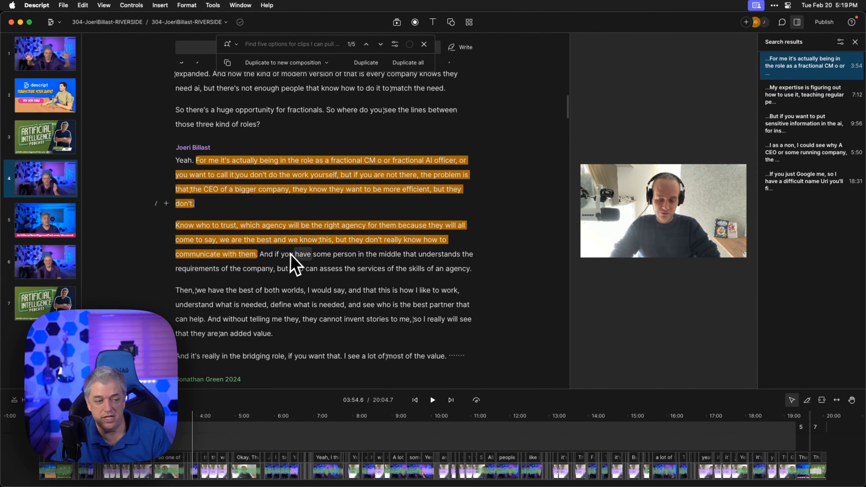
pyautogui.scroll(-3, 232, 169)
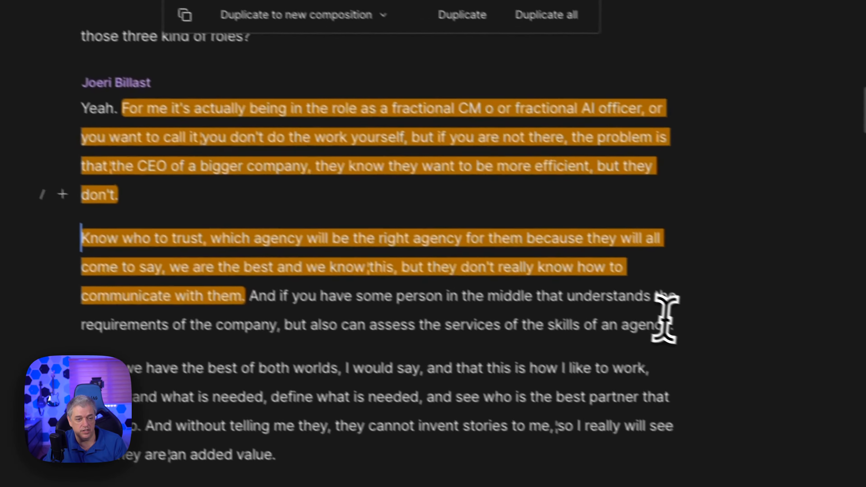
# - Duplicate the passage from "For me it's actually being" through "the skills of an agency." to a new composition and open that composition
pyautogui.moveTo(666, 322); pyautogui.dragTo(131, 118)
pyautogui.moveTo(226, 209); pyautogui.dragTo(220, 208)
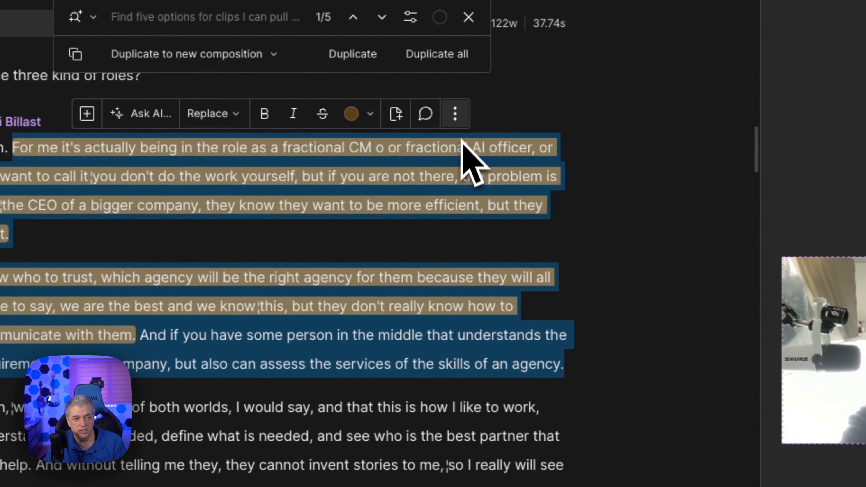
pyautogui.click(502, 126)
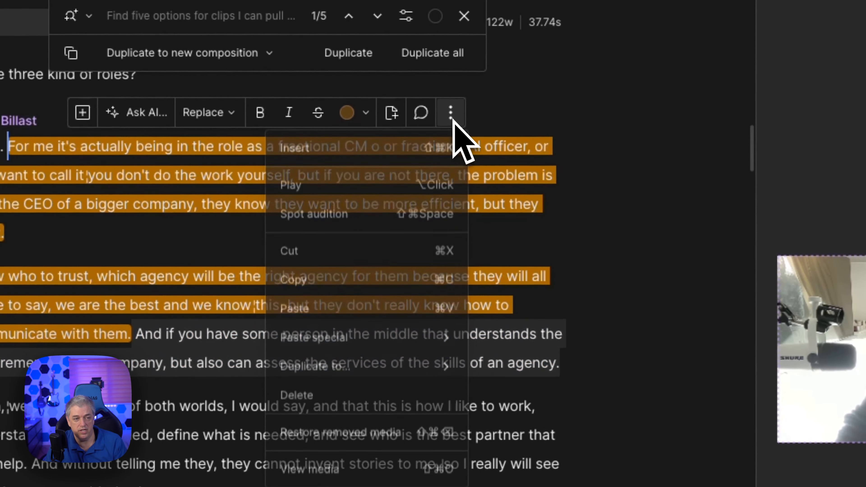
pyautogui.moveTo(344, 370)
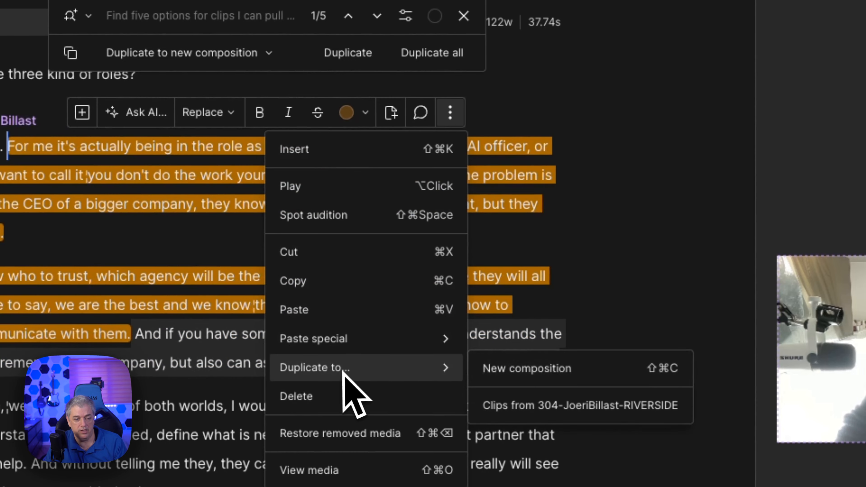
pyautogui.click(526, 366)
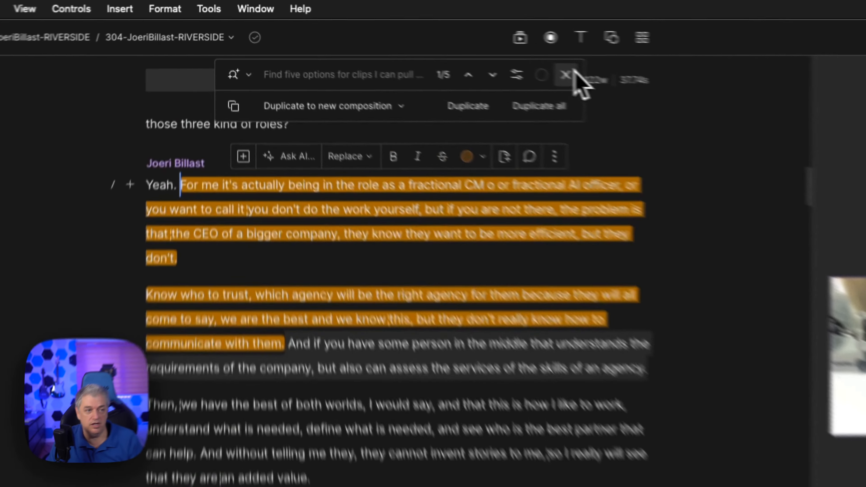
pyautogui.click(423, 44)
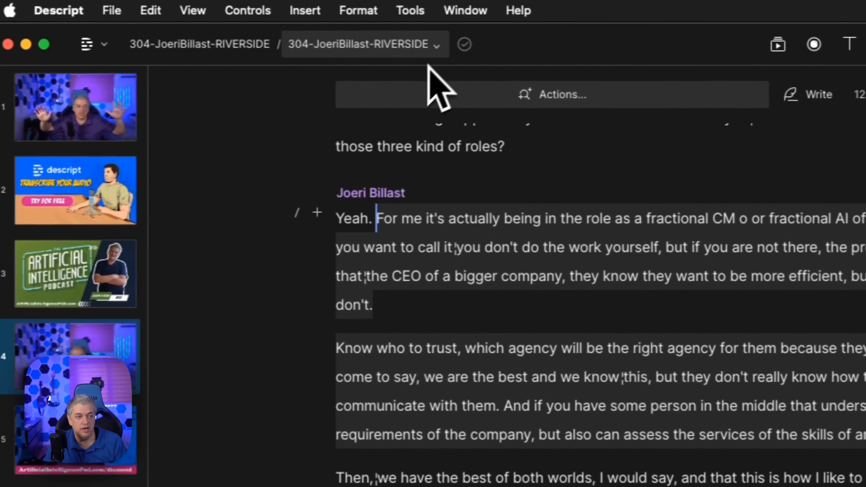
pyautogui.click(450, 45)
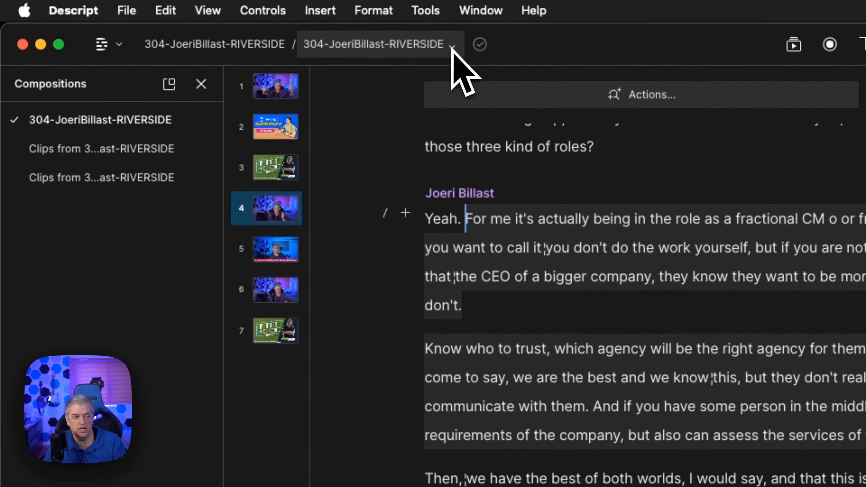
pyautogui.click(81, 179)
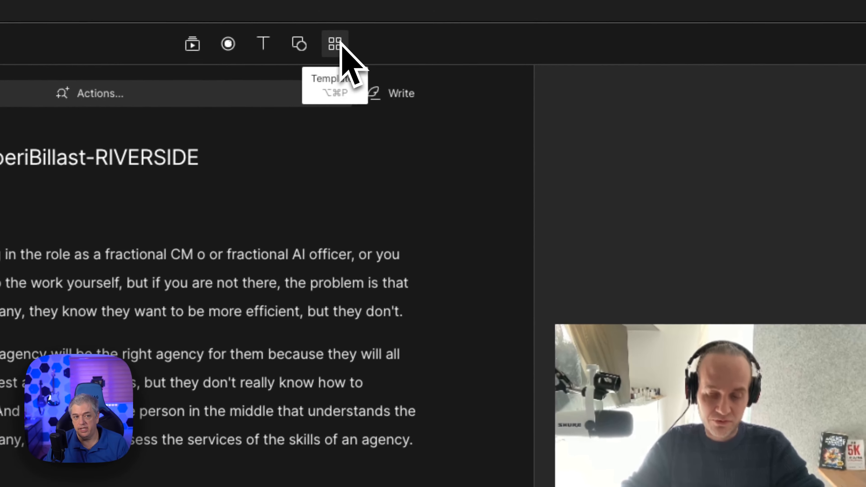
# - Browse the Vertical templates in the template gallery for the clip composition
pyautogui.click(472, 21)
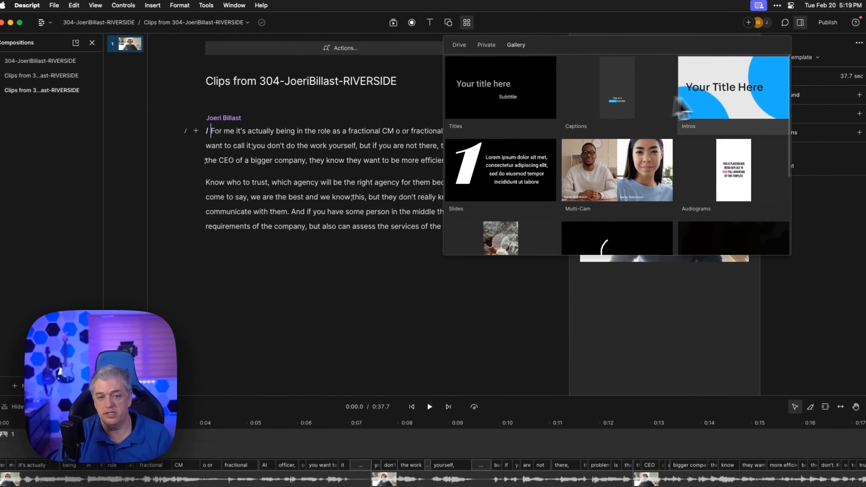
pyautogui.scroll(-3, 729, 107)
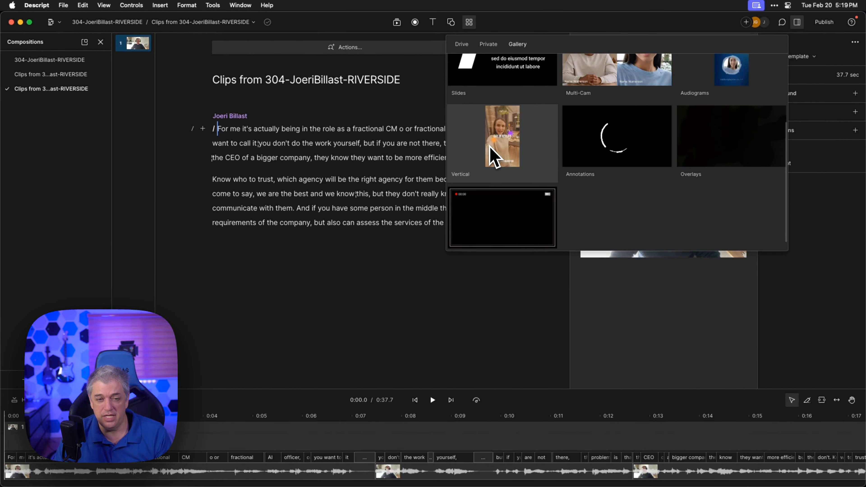
pyautogui.click(494, 157)
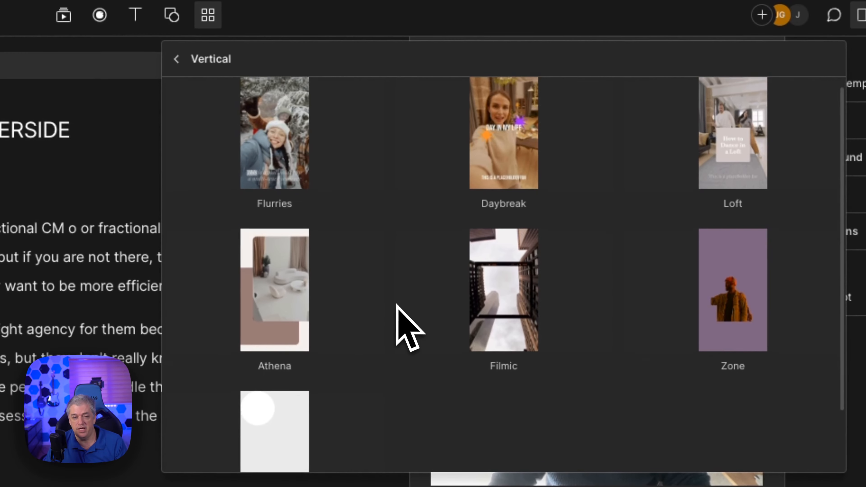
pyautogui.scroll(-2, 395, 305)
pyautogui.scroll(2, 395, 305)
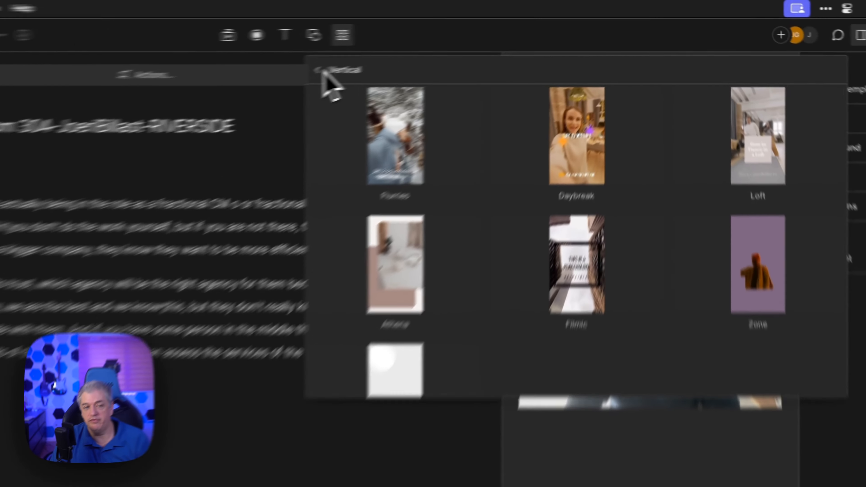
# - Apply the Outline + green captions template to the clip composition and match the composition's orientation to the template
pyautogui.click(452, 44)
pyautogui.click(627, 99)
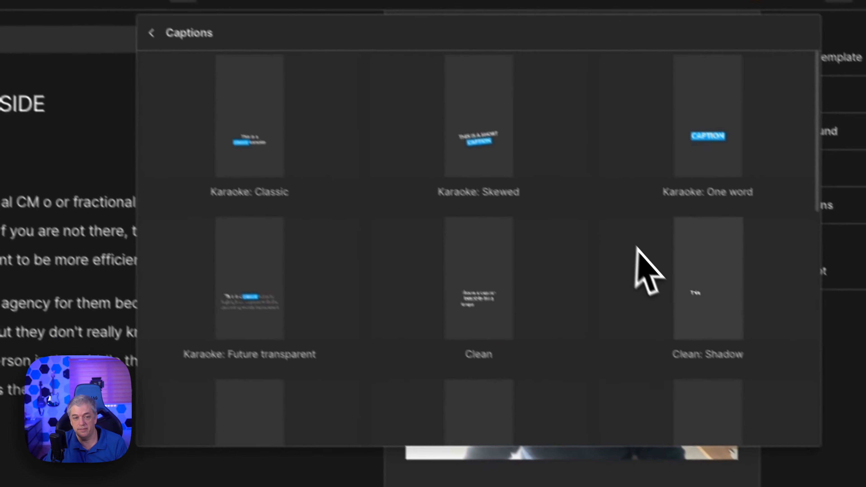
pyautogui.scroll(-5, 725, 335)
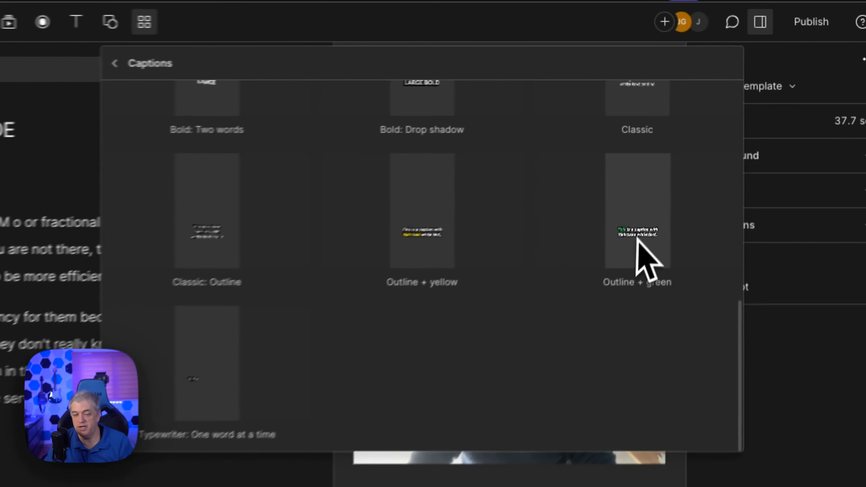
pyautogui.click(615, 226)
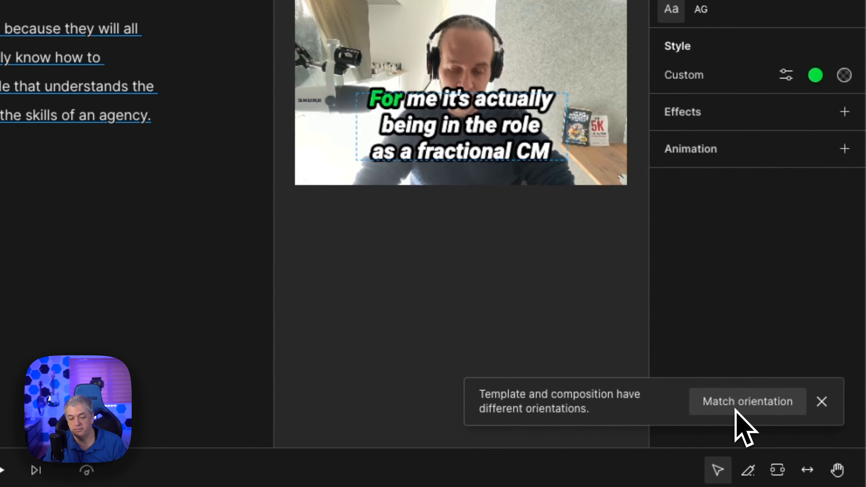
pyautogui.click(734, 407)
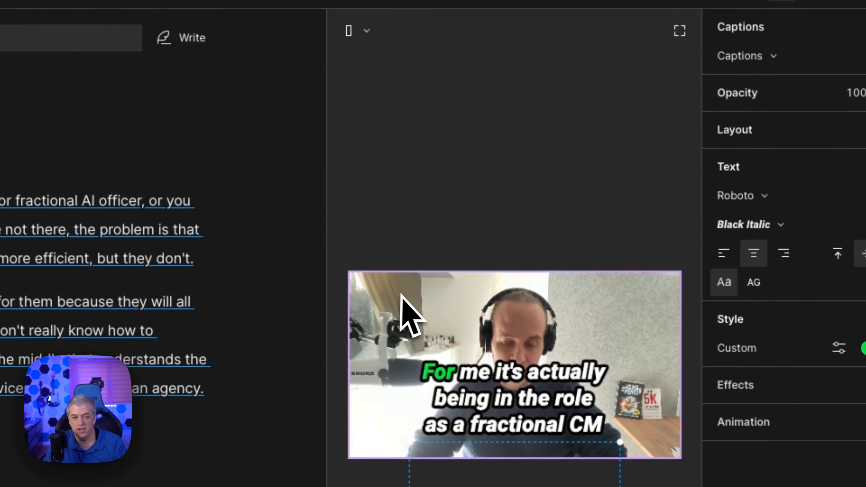
# - Reposition and enlarge the script's video layer until it fills the whole height of the vertical canvas
pyautogui.click(347, 21)
pyautogui.moveTo(402, 240); pyautogui.dragTo(402, 240)
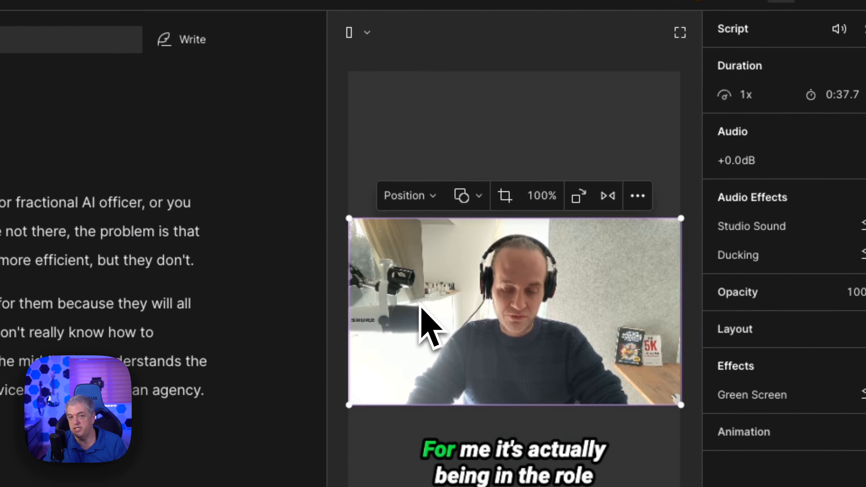
pyautogui.moveTo(460, 218); pyautogui.dragTo(451, 73)
pyautogui.moveTo(516, 405); pyautogui.dragTo(513, 486)
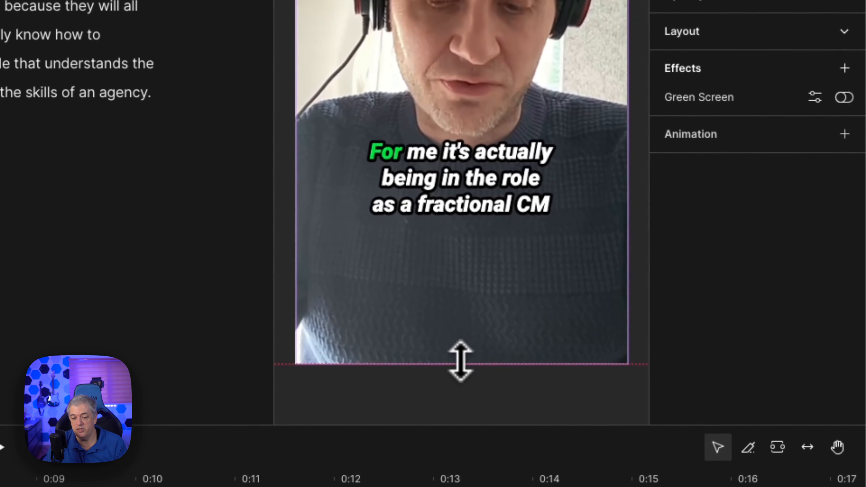
pyautogui.moveTo(460, 360); pyautogui.dragTo(461, 361)
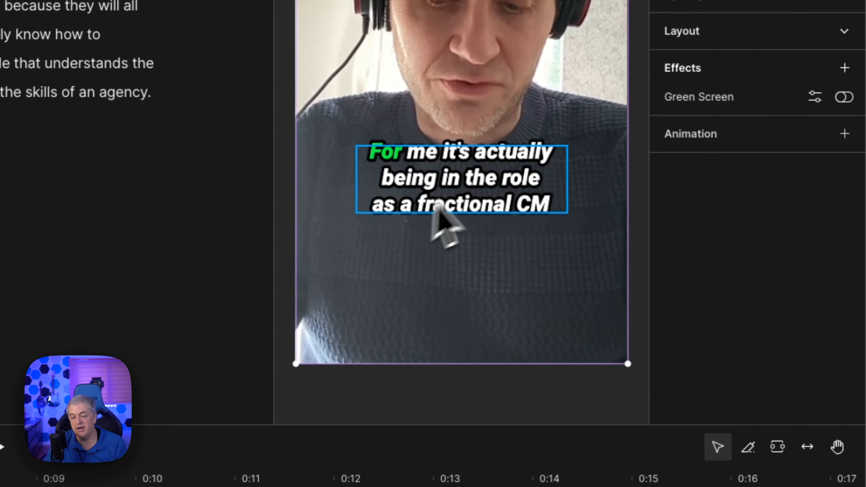
pyautogui.moveTo(465, 176); pyautogui.dragTo(454, 182)
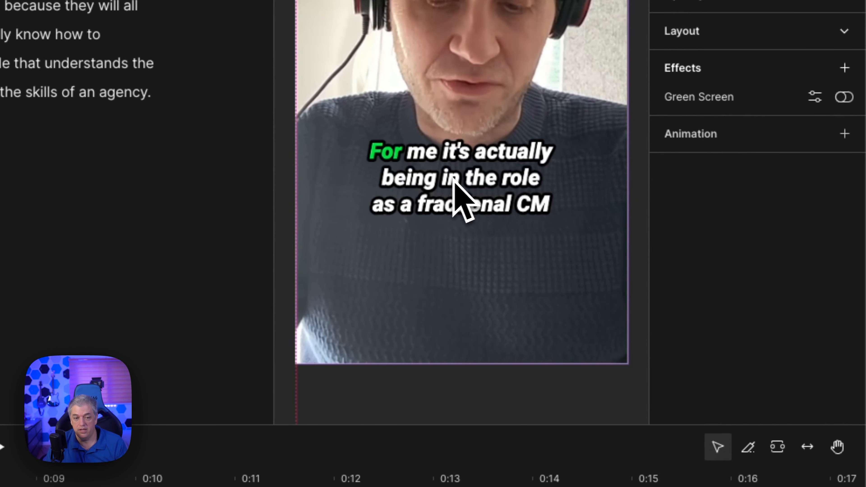
# - Widen the captions box on both sides so it spans nearly the full width of the video
pyautogui.click(408, 172)
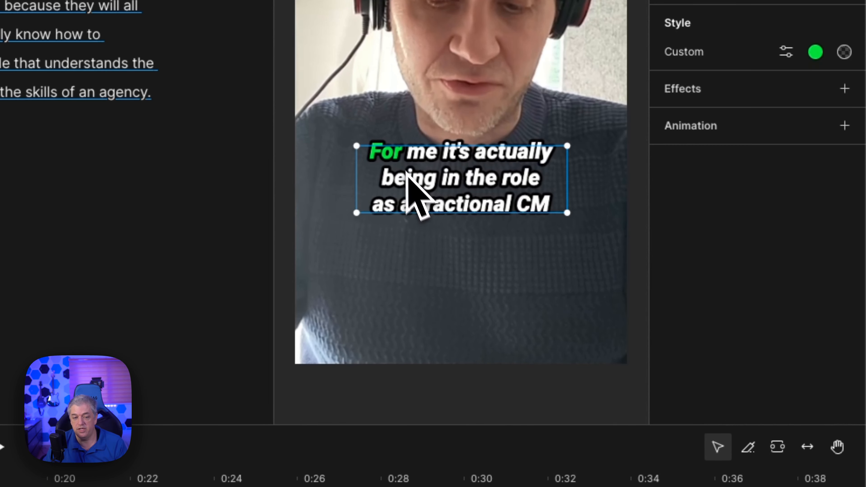
pyautogui.moveTo(402, 188); pyautogui.dragTo(354, 200)
pyautogui.moveTo(516, 201); pyautogui.dragTo(606, 198)
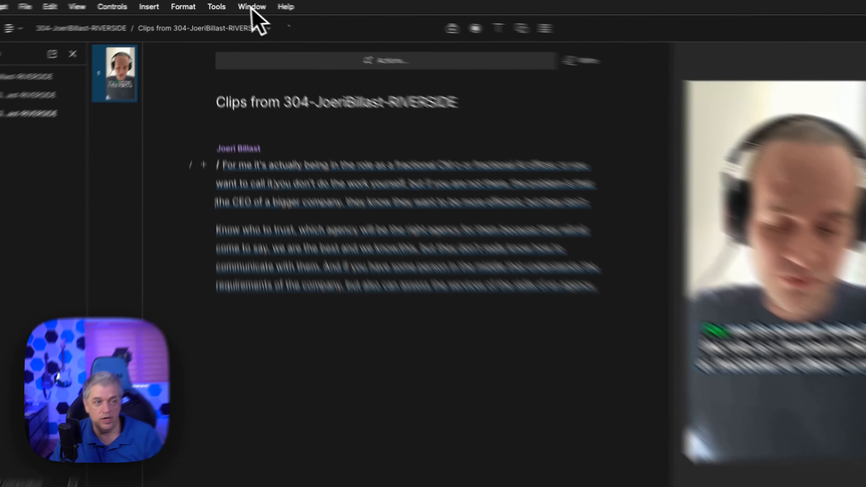
# - Correct "CM o or" to "CMO or" in the clip's script using the Correct Text Mode, and finish correcting
pyautogui.click(222, 6)
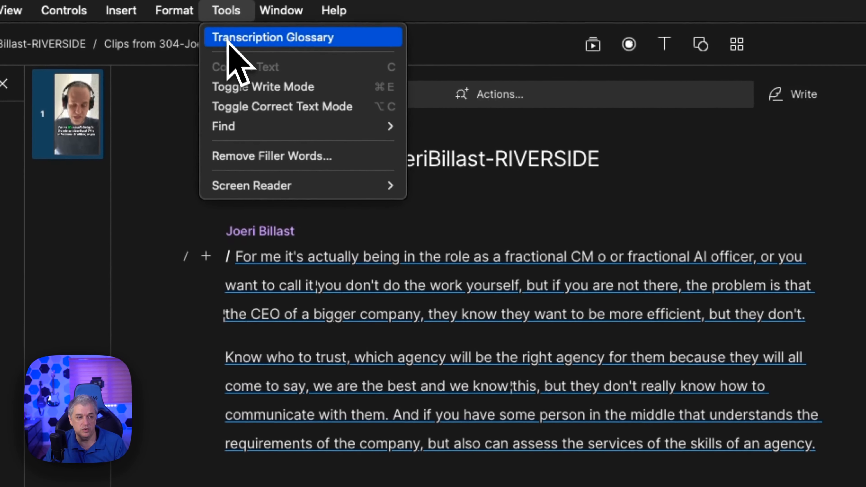
pyautogui.click(252, 102)
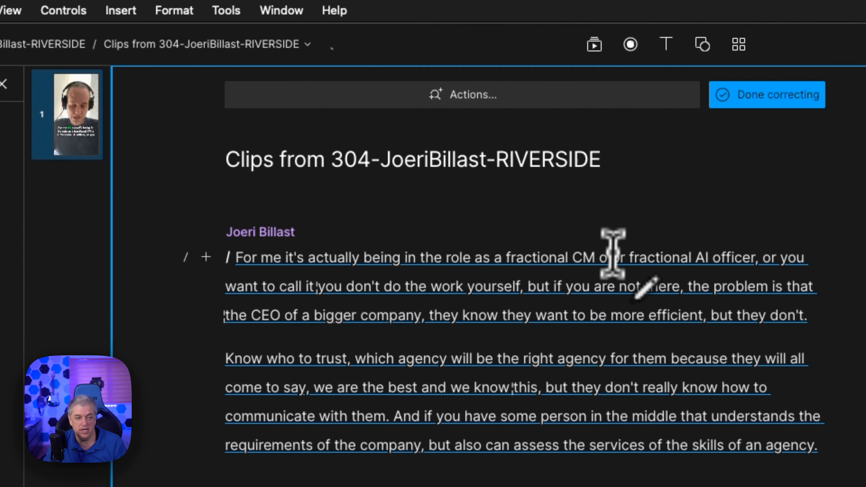
pyautogui.click(606, 257)
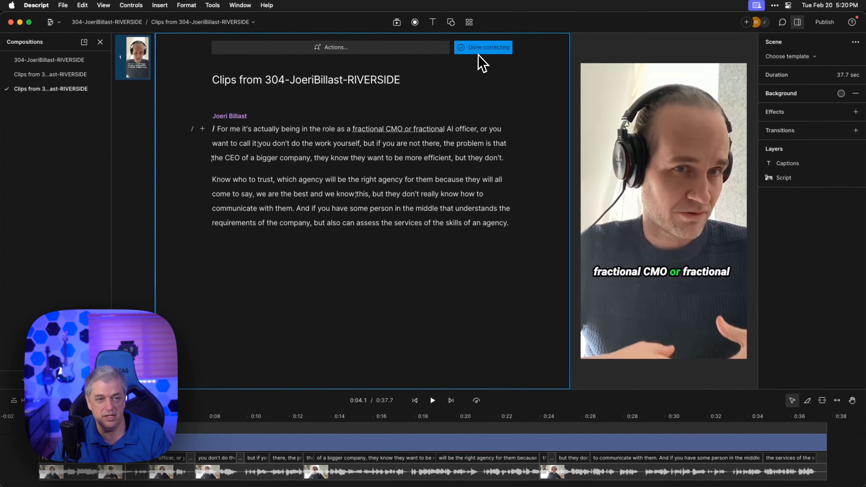
pyautogui.click(478, 53)
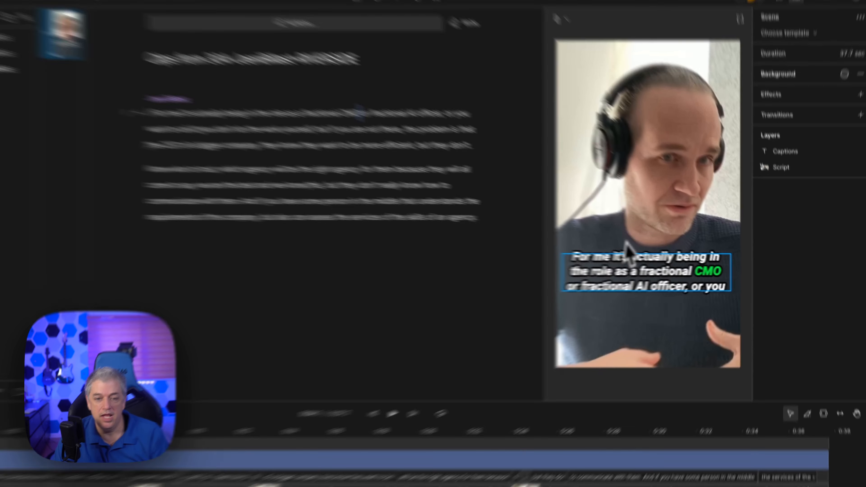
# - Centre the captions box horizontally on the video and, after trying EB Garamond, set the captions font to Josefin Sans
pyautogui.click(627, 273)
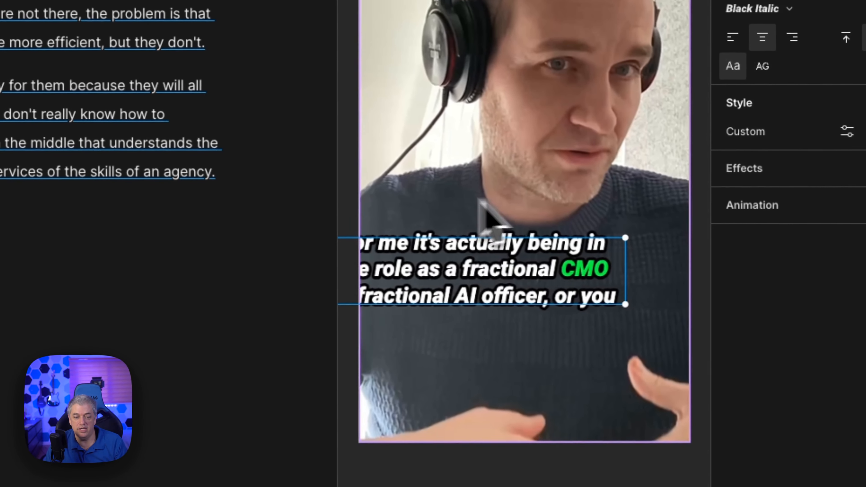
pyautogui.moveTo(401, 272); pyautogui.dragTo(465, 270)
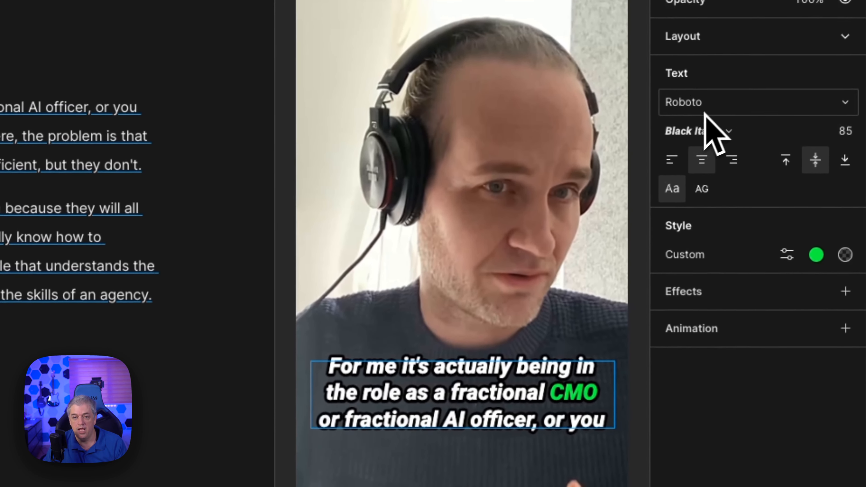
pyautogui.click(707, 109)
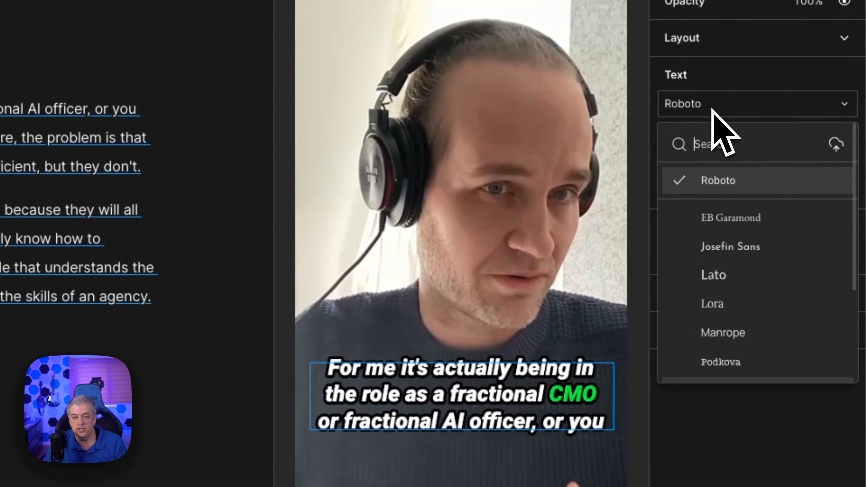
pyautogui.click(751, 218)
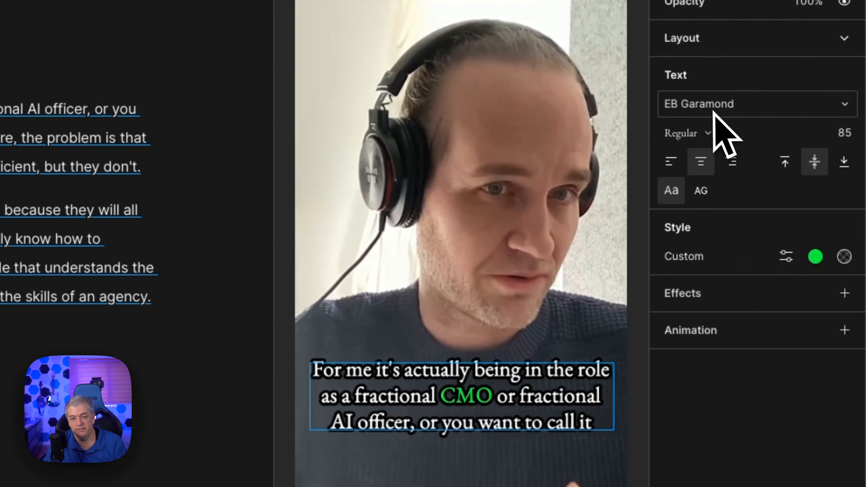
pyautogui.click(712, 110)
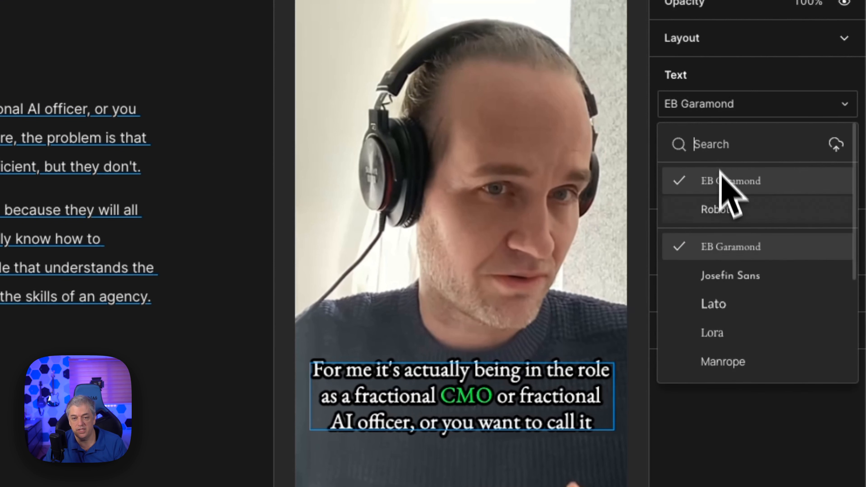
pyautogui.click(725, 275)
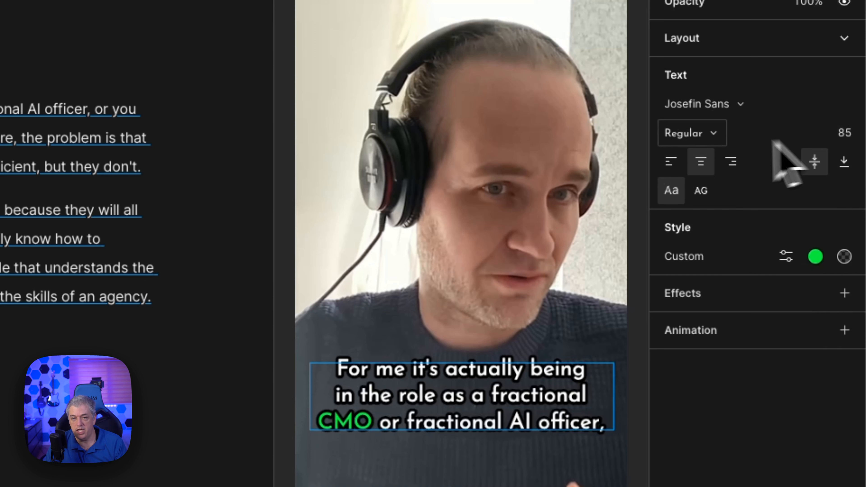
# - Try the Bold weight on the captions text and set it back to Regular
pyautogui.click(715, 135)
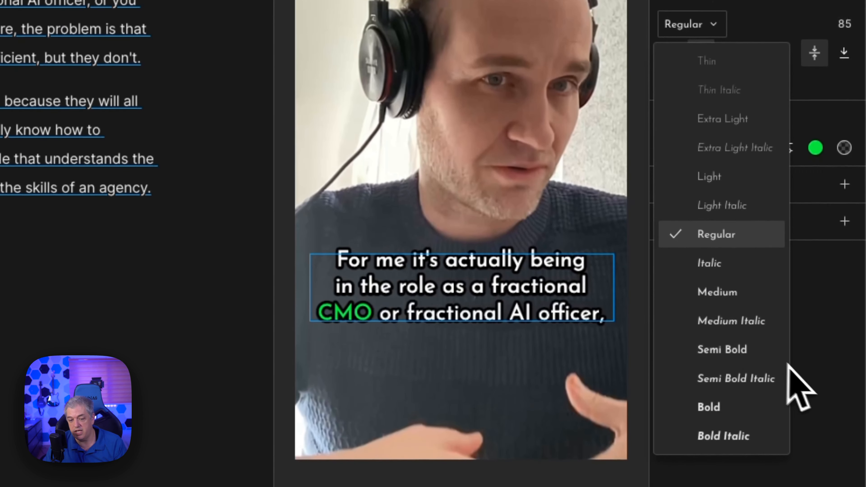
pyautogui.click(744, 410)
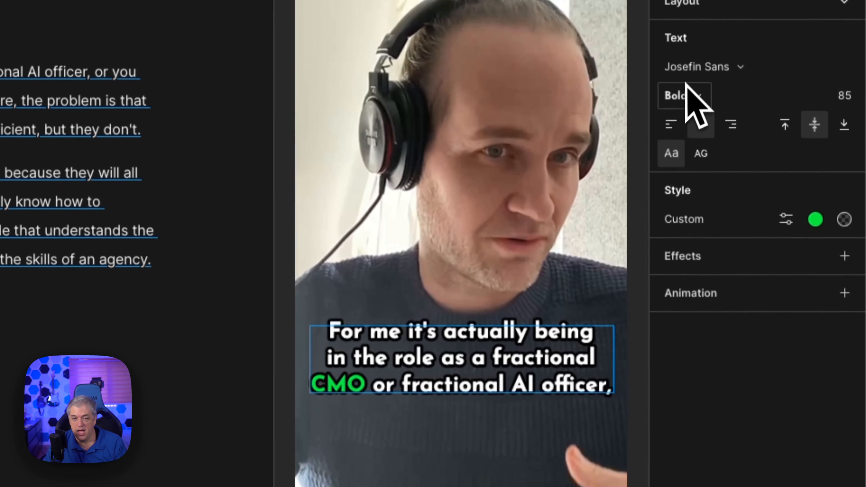
pyautogui.click(683, 23)
pyautogui.click(733, 322)
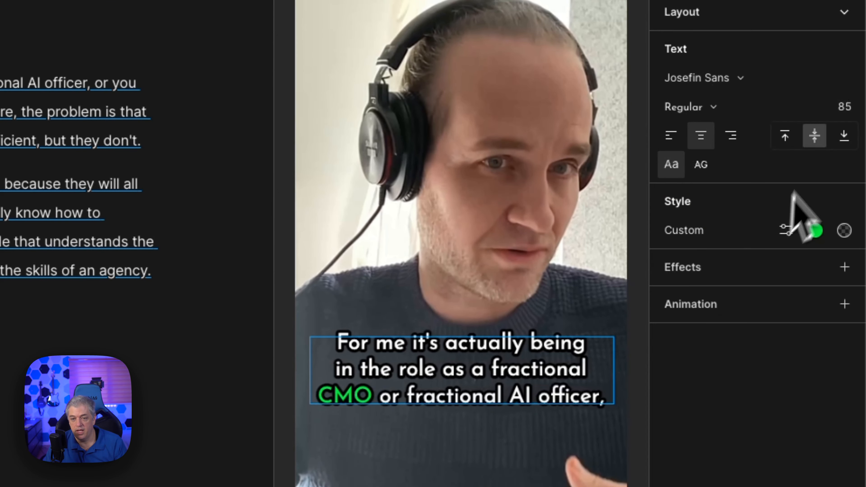
# - Try left and right alignment and another vertical alignment for the captions text, and return both settings to centre
pyautogui.click(671, 135)
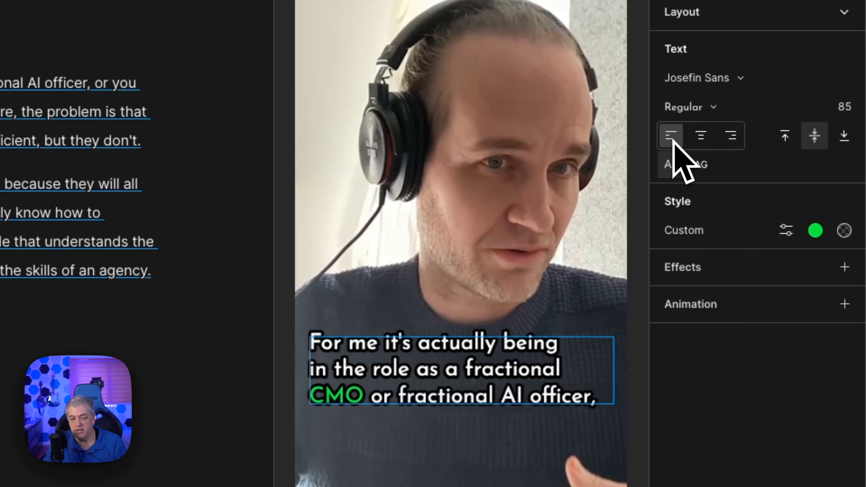
pyautogui.click(730, 136)
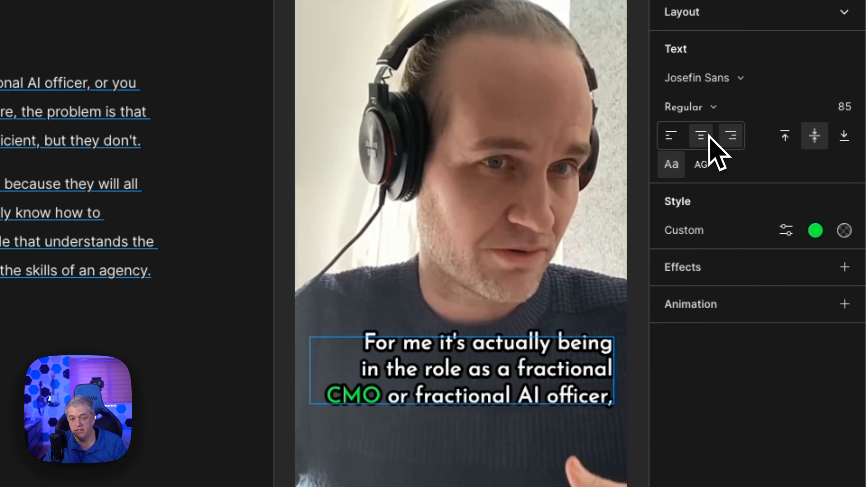
pyautogui.click(708, 136)
pyautogui.click(781, 141)
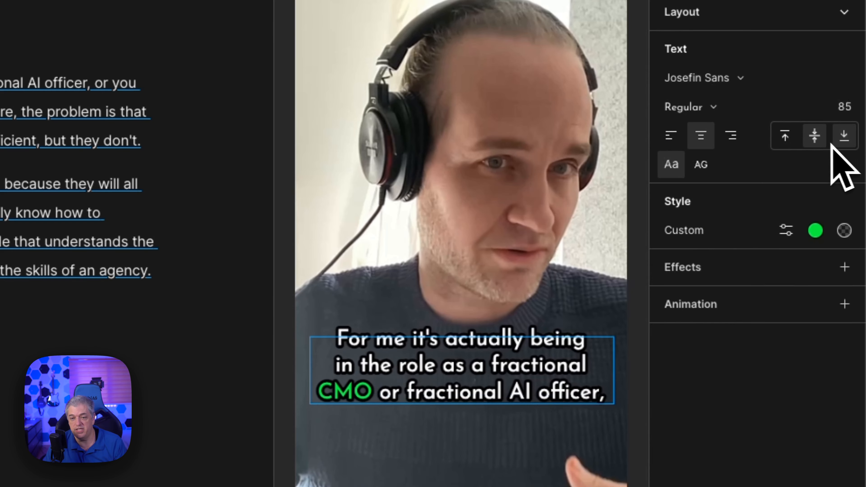
pyautogui.click(815, 136)
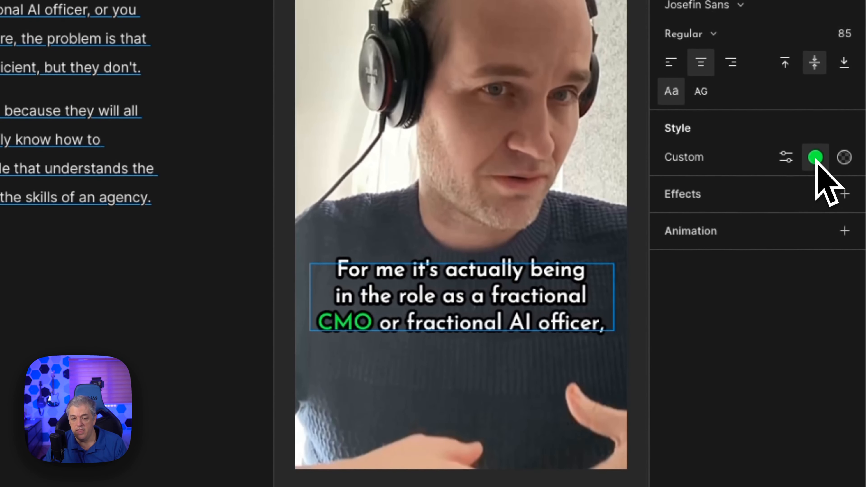
# - Set the captions' active word colour to the purple preset and close the colour picker
pyautogui.click(815, 158)
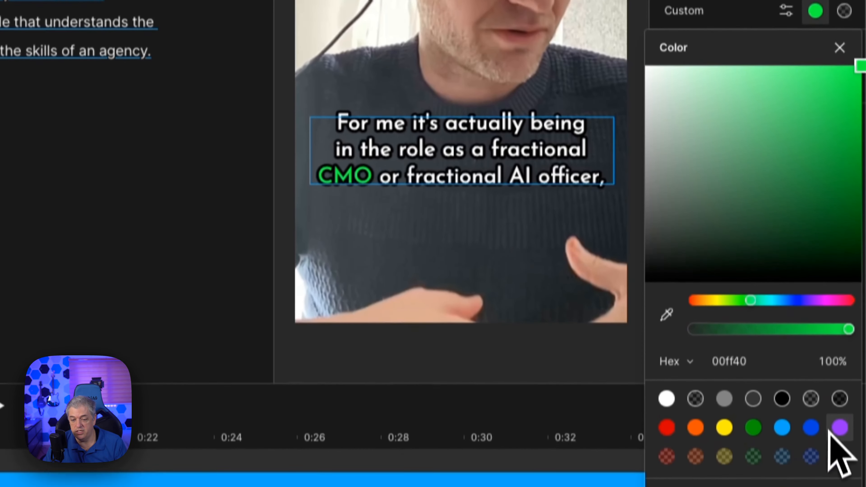
pyautogui.click(836, 427)
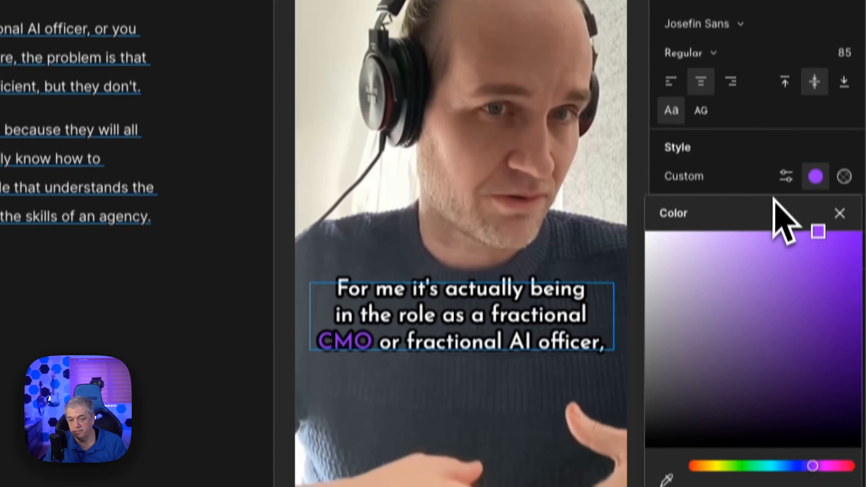
pyautogui.click(782, 205)
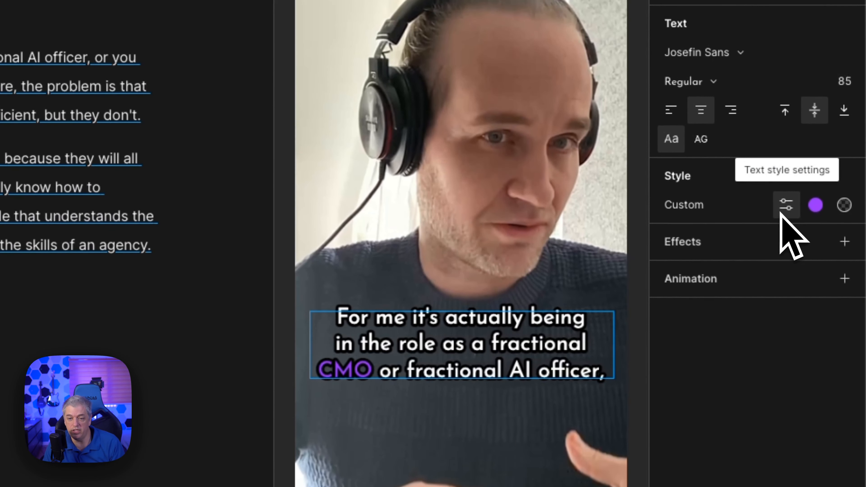
# - Try a black background behind the whole captions text in the text style settings and remove it again
pyautogui.click(780, 212)
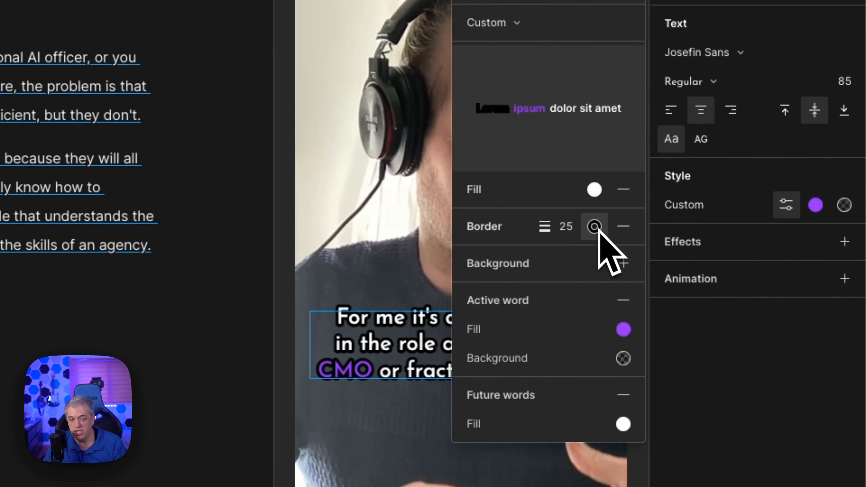
pyautogui.click(630, 263)
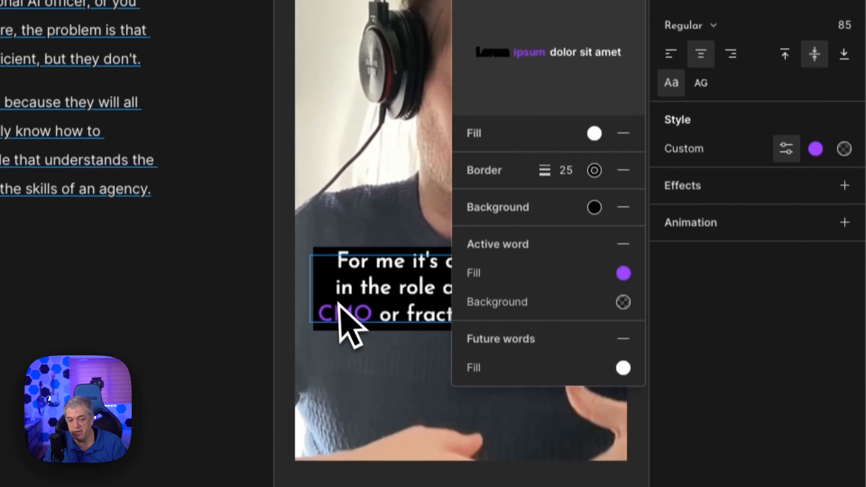
pyautogui.click(616, 197)
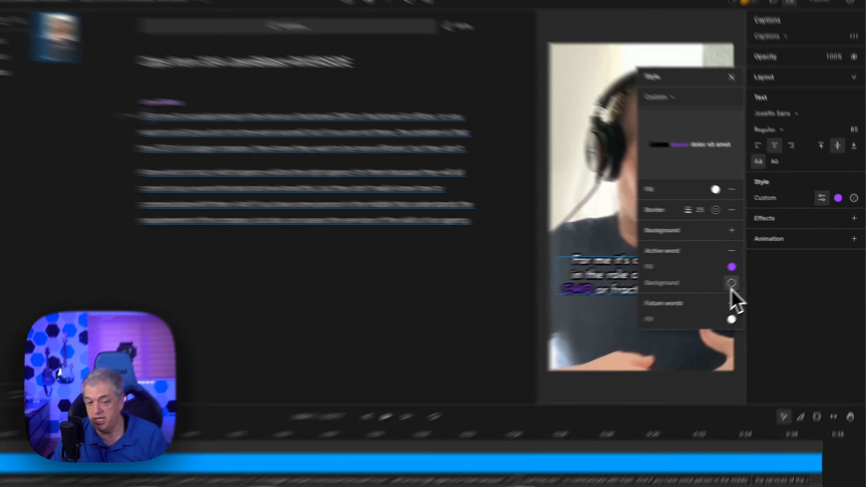
# - Try the background colour 00aaff for the captions' active word and clear it back to transparent
pyautogui.click(744, 279)
pyautogui.click(654, 223)
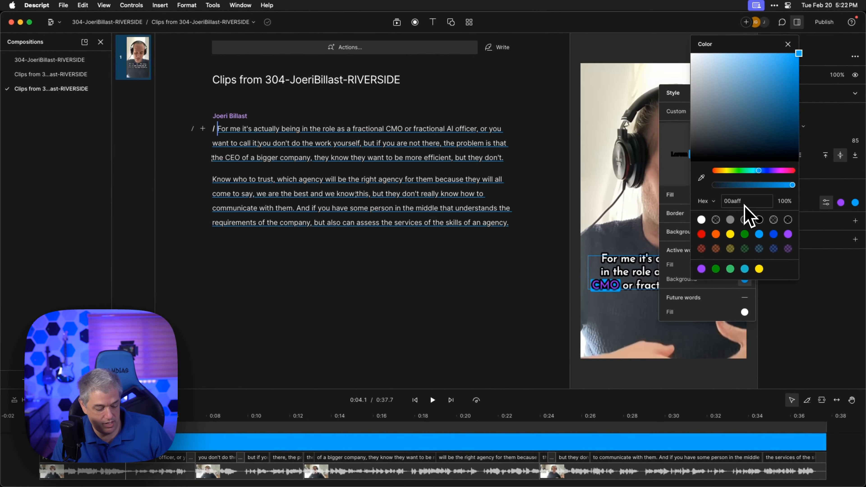
pyautogui.click(745, 218)
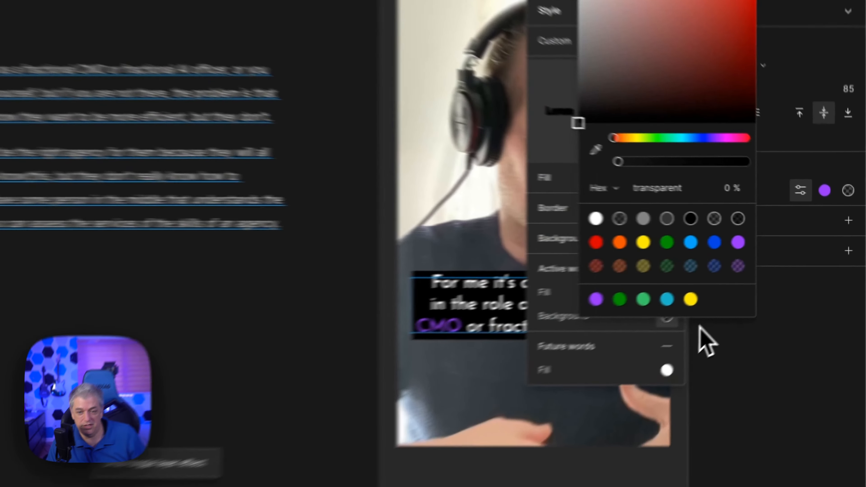
# - Close the active word's background colour picker and remove the black background behind the whole captions text
pyautogui.click(707, 341)
pyautogui.click(621, 244)
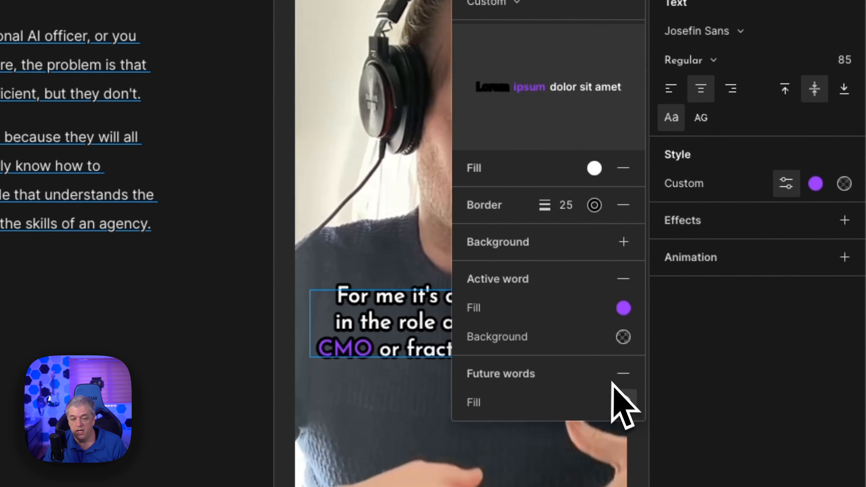
# - Try a yellow fill for the captions' future words, return it to white and close the text style settings
pyautogui.click(623, 402)
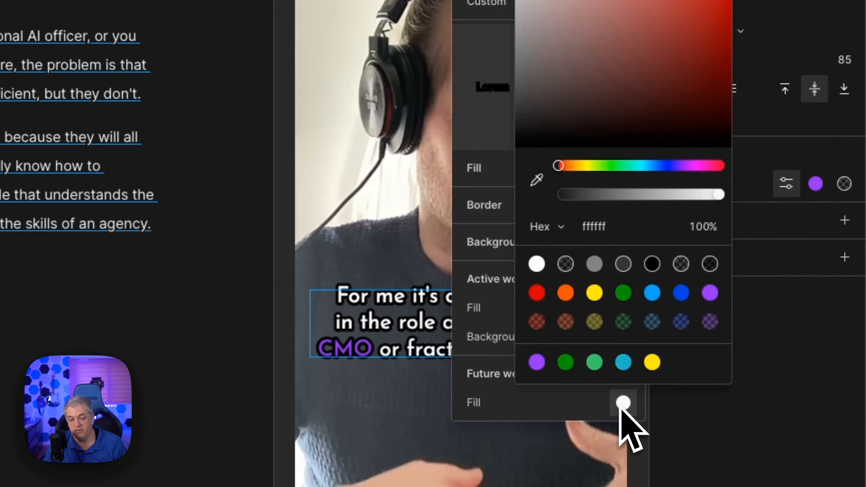
pyautogui.click(594, 293)
pyautogui.click(388, 413)
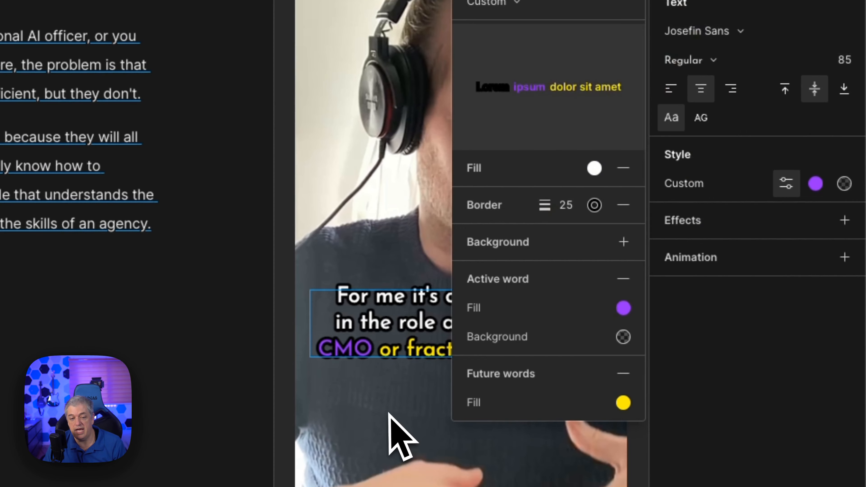
pyautogui.click(622, 50)
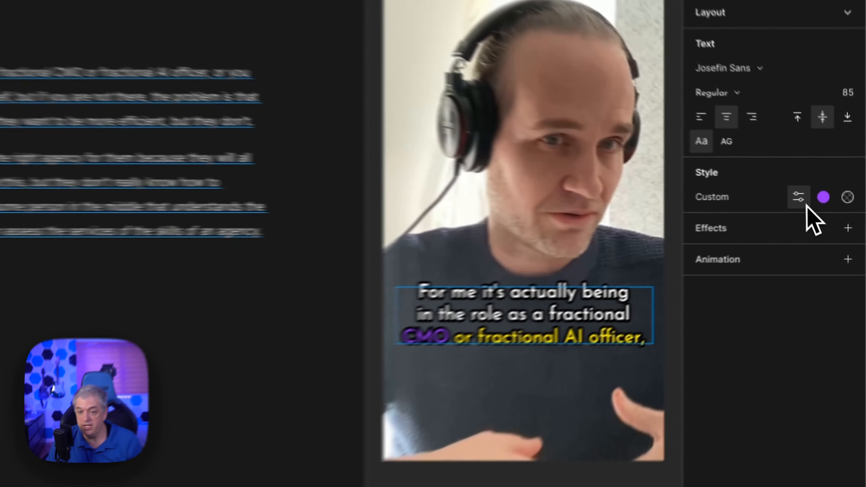
pyautogui.click(804, 204)
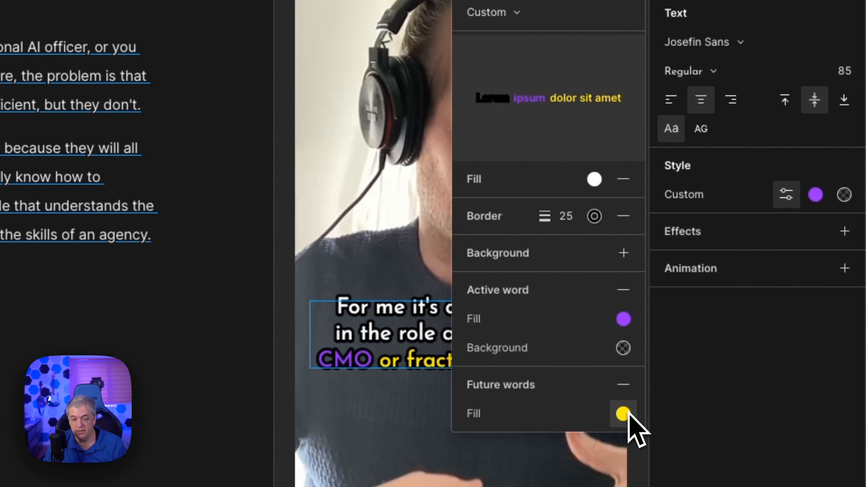
pyautogui.click(622, 412)
pyautogui.click(537, 274)
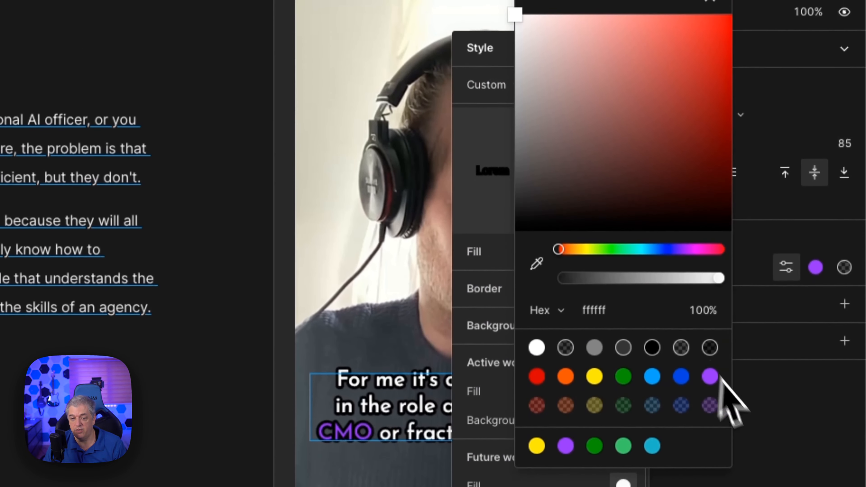
pyautogui.click(755, 426)
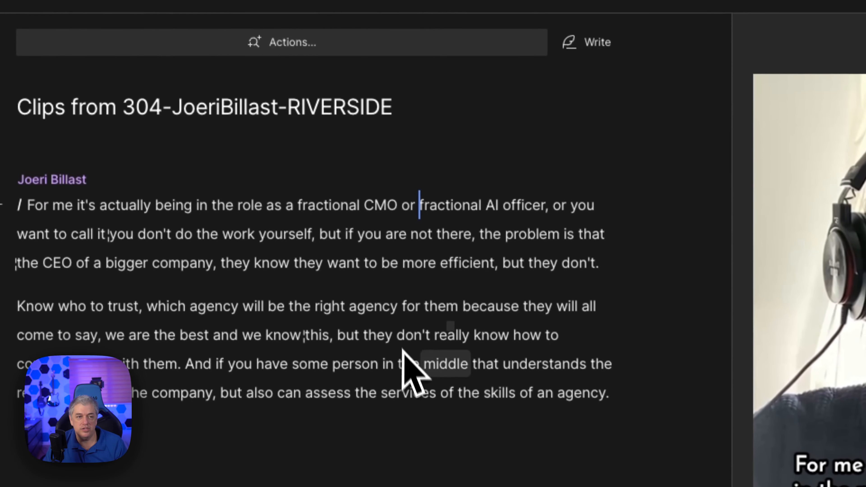
# - Search the stock videos for office footage and insert the Business Team Meeting Around Boardroom Table clip
pyautogui.click(490, 3)
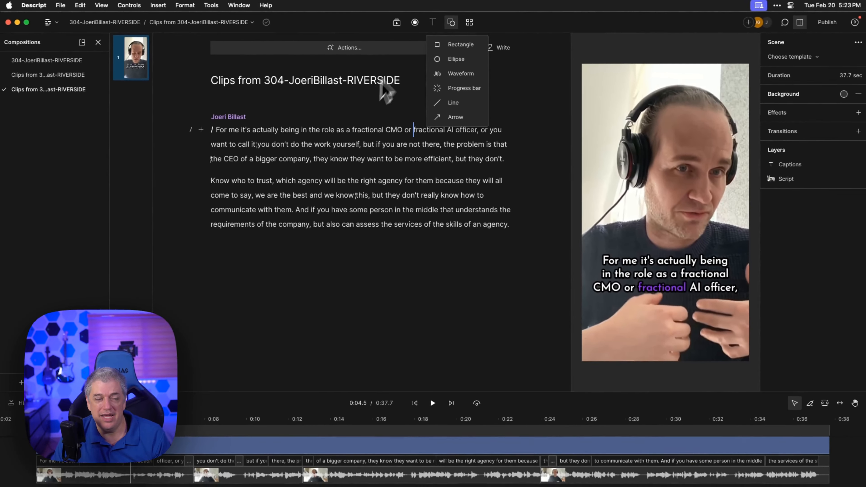
pyautogui.click(369, 52)
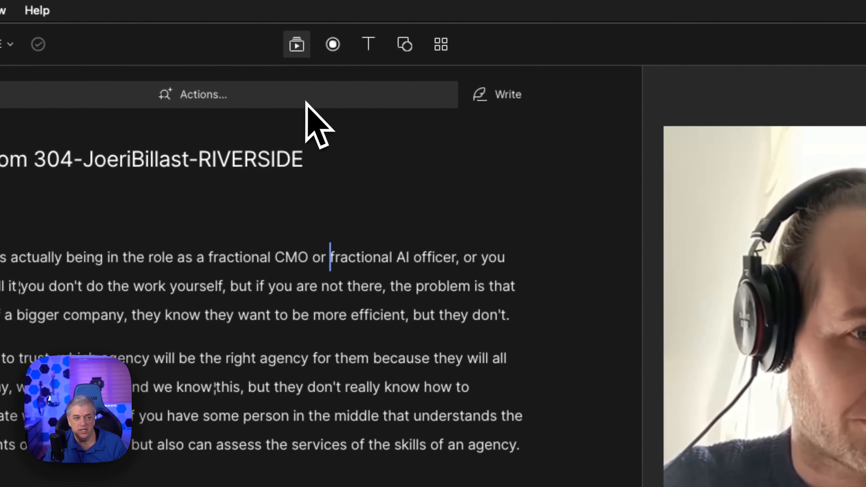
pyautogui.click(319, 39)
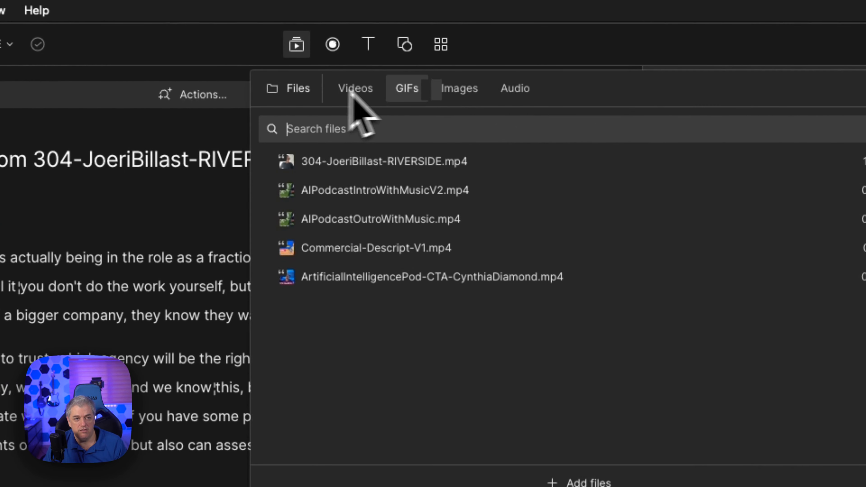
pyautogui.click(369, 99)
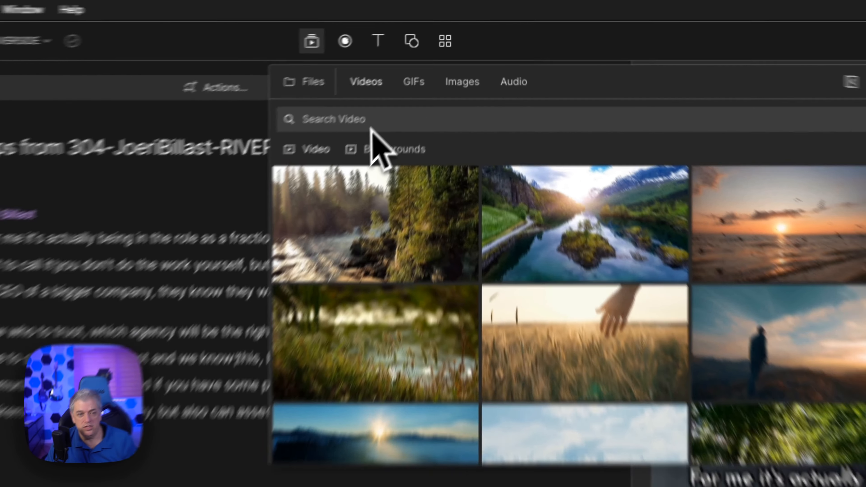
pyautogui.click(370, 127)
pyautogui.write('offic')
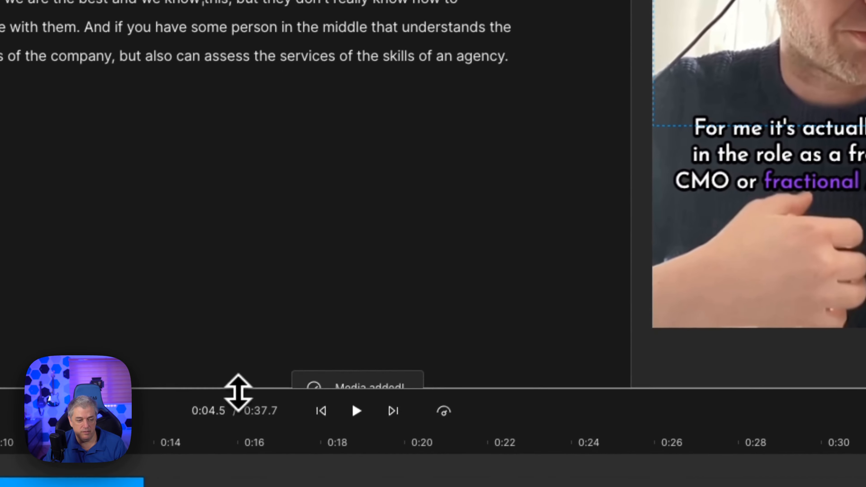
# - Enlarge the timeline area and stretch the meeting video to the upper and lower edges of the vertical frame
pyautogui.moveTo(208, 430); pyautogui.dragTo(197, 185)
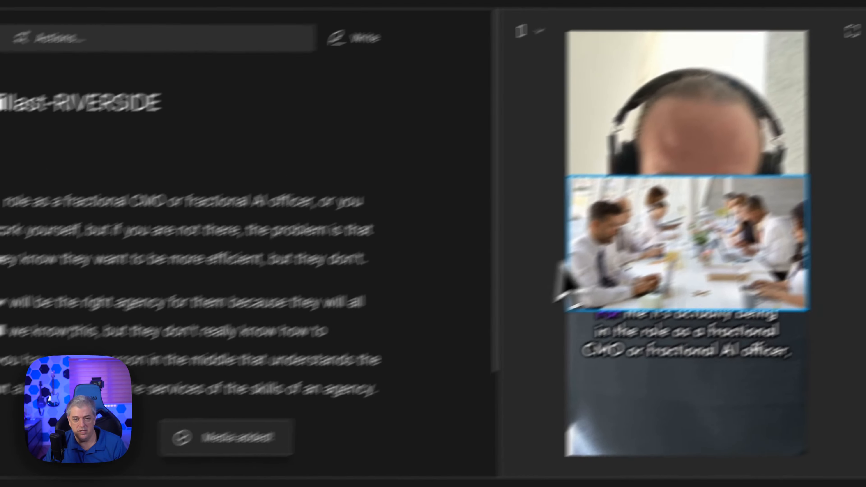
pyautogui.click(522, 276)
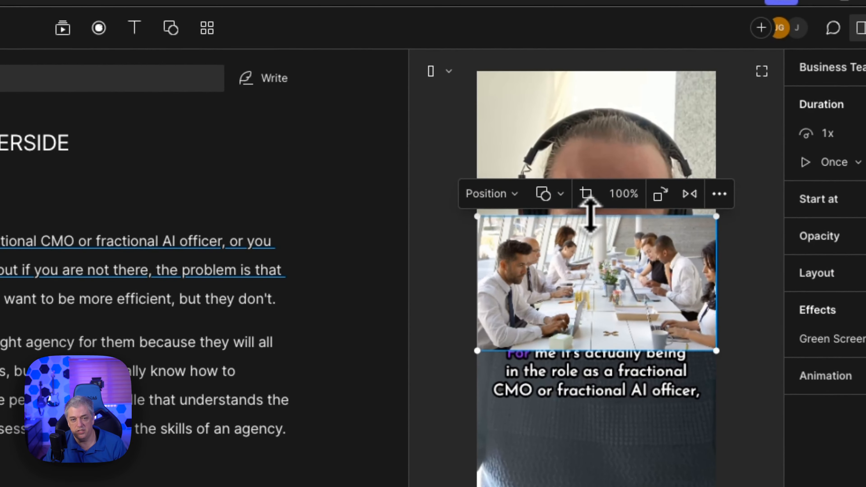
pyautogui.moveTo(591, 215); pyautogui.dragTo(562, 84)
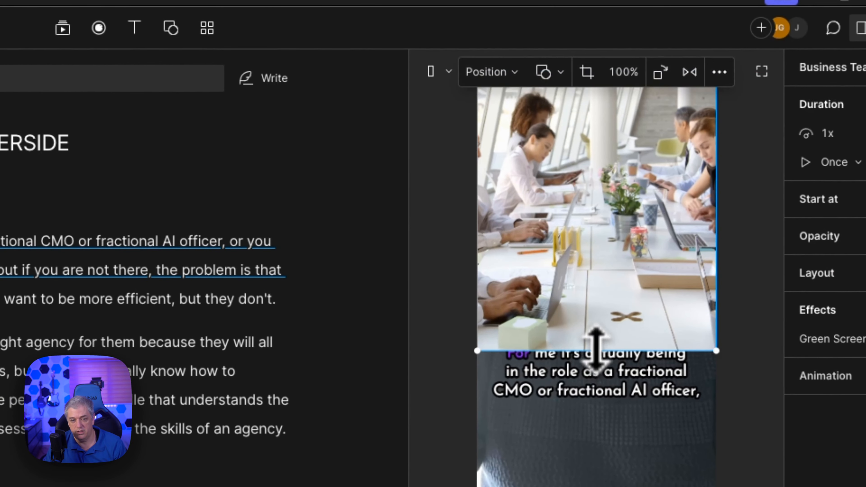
pyautogui.moveTo(598, 351); pyautogui.dragTo(591, 486)
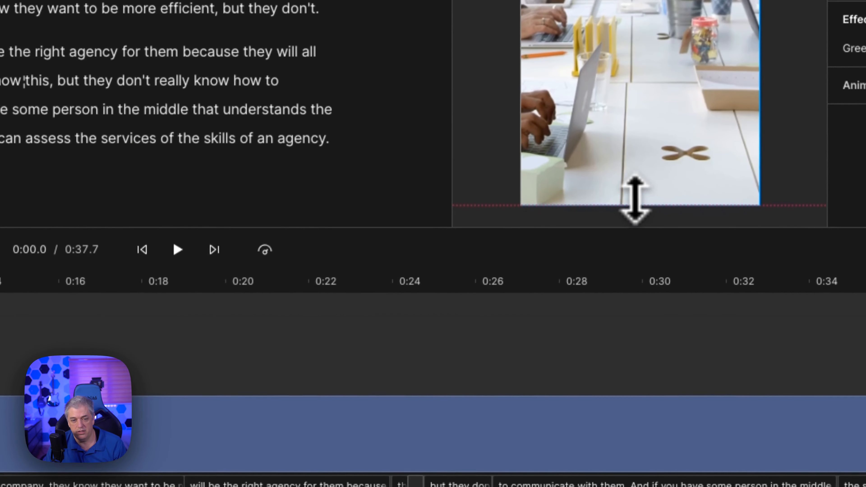
pyautogui.moveTo(635, 201); pyautogui.dragTo(635, 204)
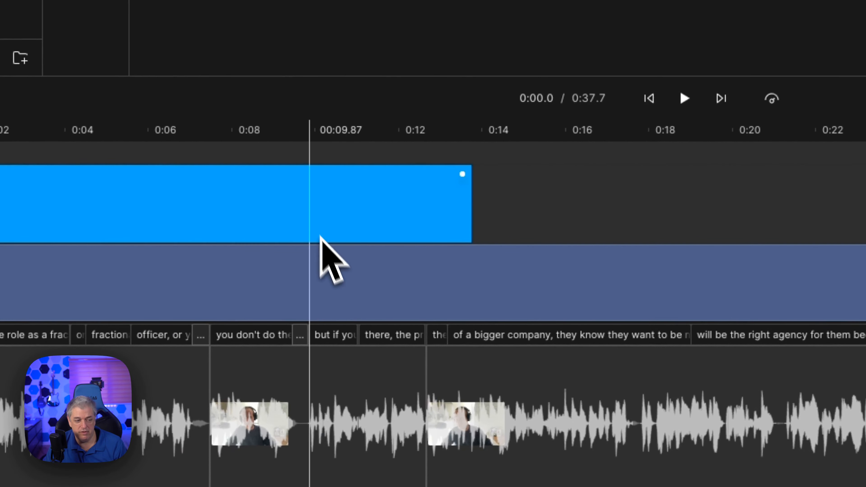
# - Place the meeting video layer beneath the Captions layer and play the clip from the start until past the meeting footage
pyautogui.click(462, 248)
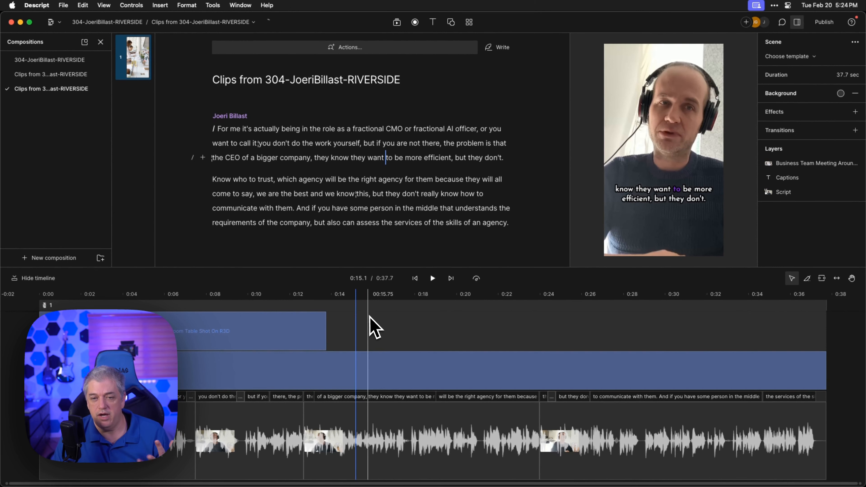
pyautogui.moveTo(789, 168); pyautogui.dragTo(781, 191)
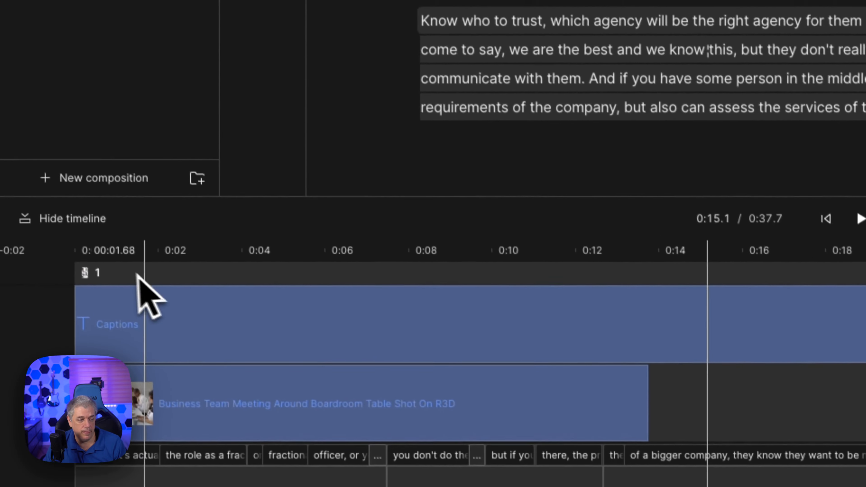
pyautogui.click(73, 282)
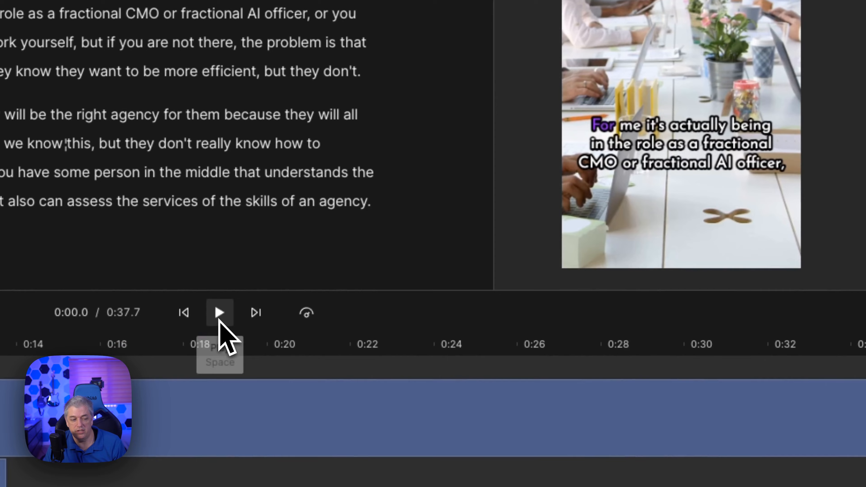
pyautogui.click(219, 318)
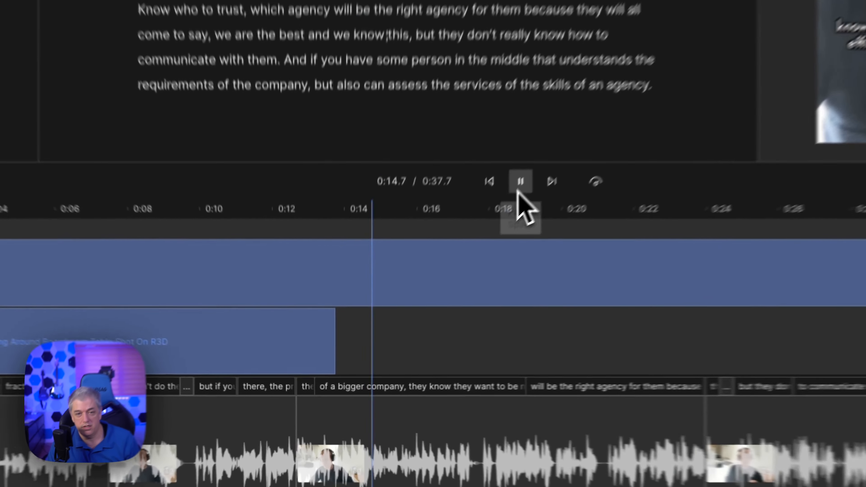
pyautogui.click(431, 283)
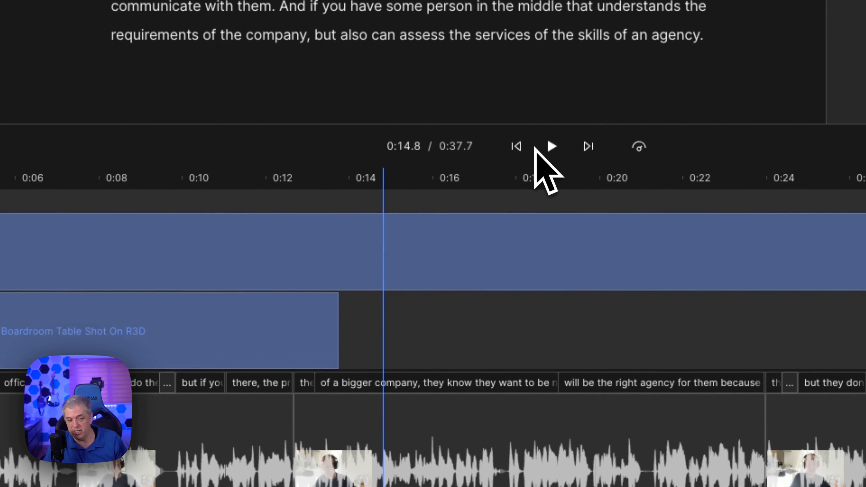
# - Delete the Business Team Meeting video layer from the scene
pyautogui.click(242, 345)
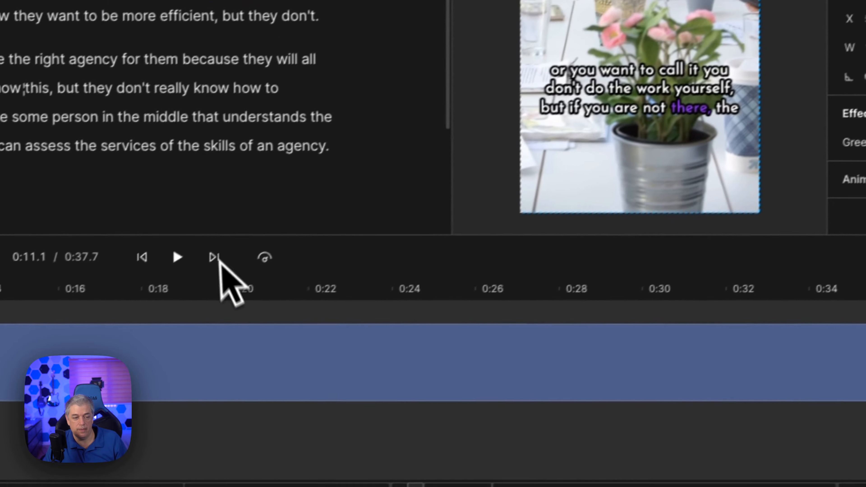
pyautogui.click(588, 147)
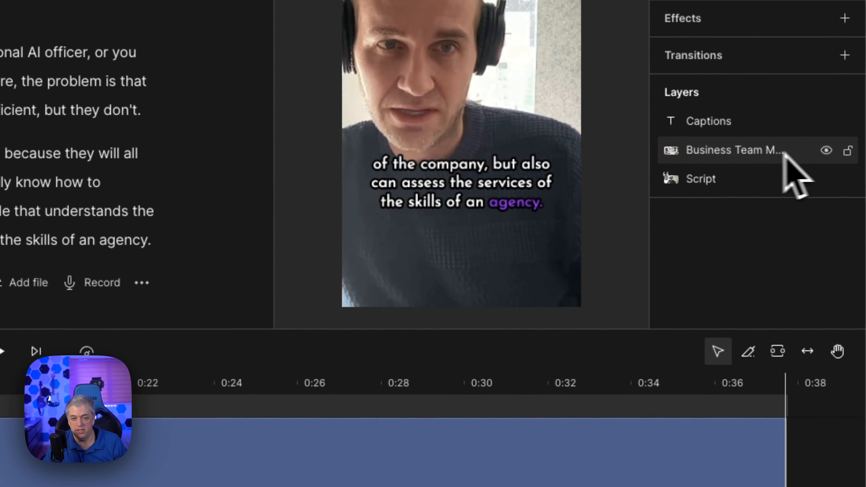
pyautogui.rightClick(750, 153)
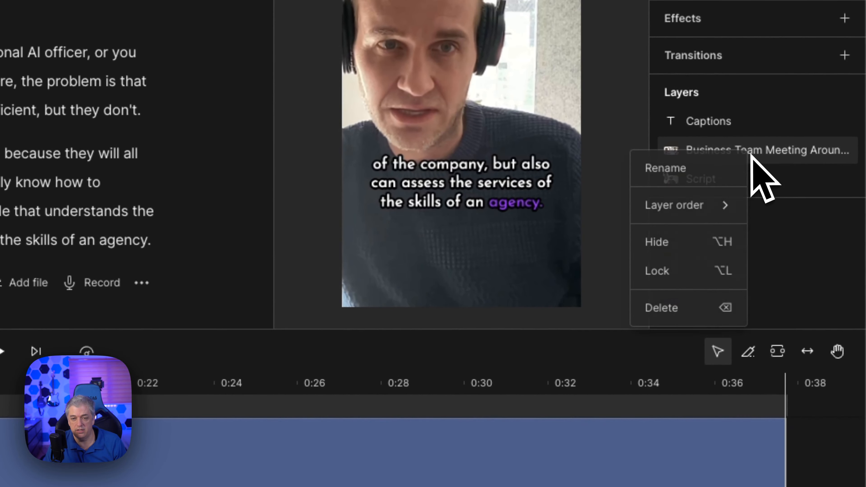
pyautogui.click(661, 307)
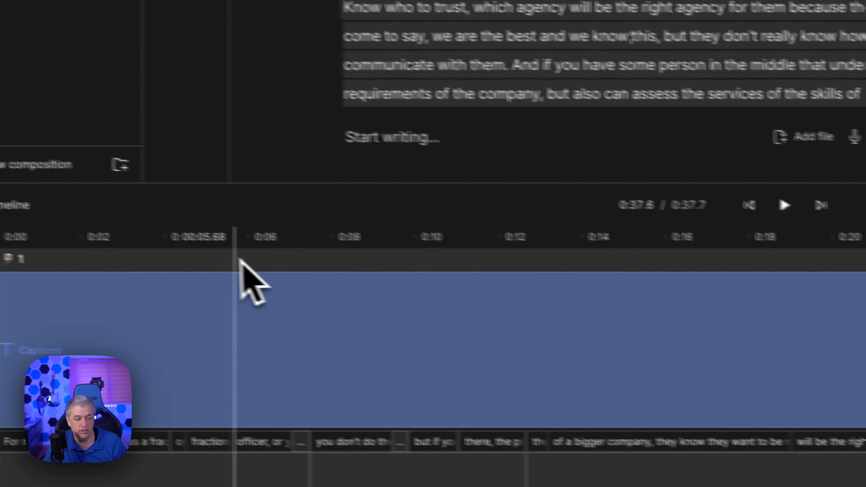
# - Move the captions slightly lower in the vertical frame, to X 540 and Y 1443
pyautogui.click(276, 254)
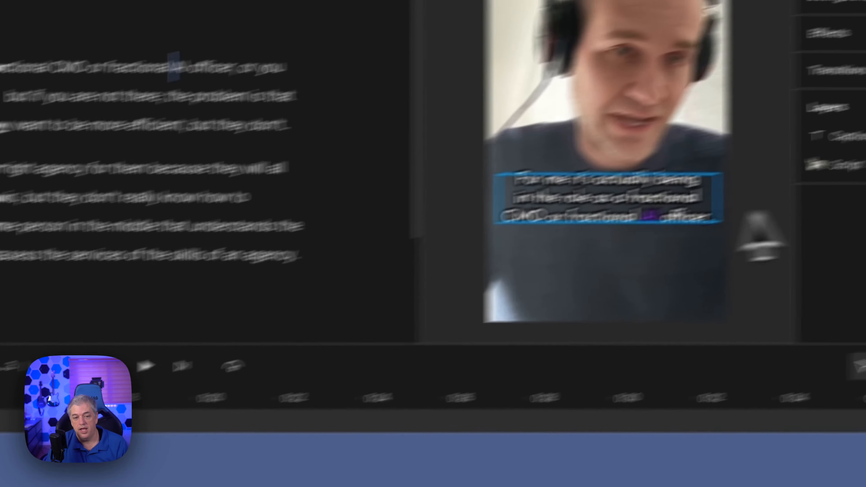
pyautogui.moveTo(505, 242); pyautogui.dragTo(495, 260)
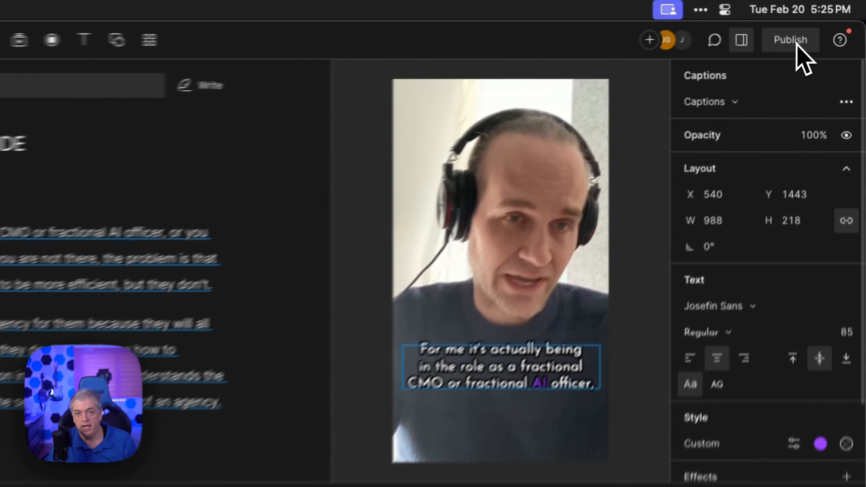
# - Review the video export settings for the current composition and return to the web link publishing options
pyautogui.click(824, 23)
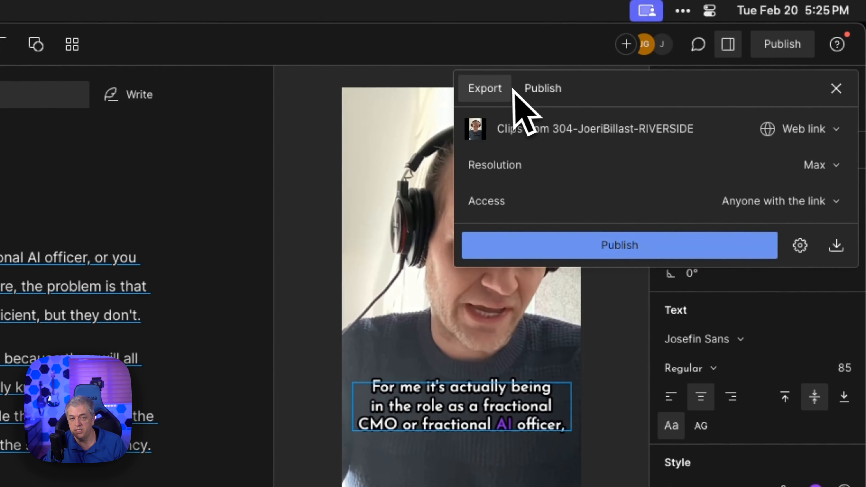
pyautogui.click(500, 88)
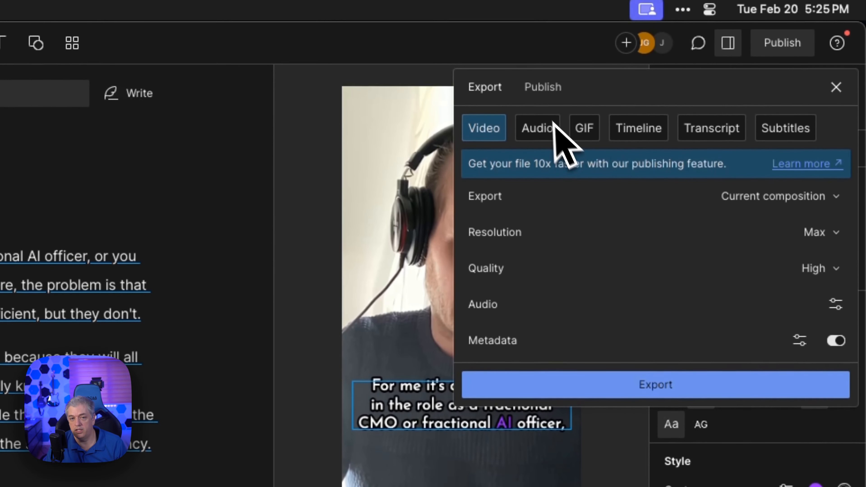
pyautogui.click(543, 23)
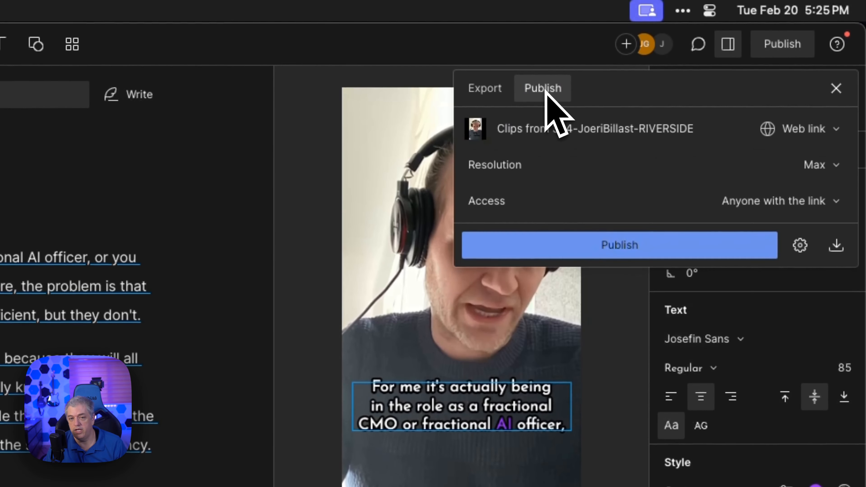